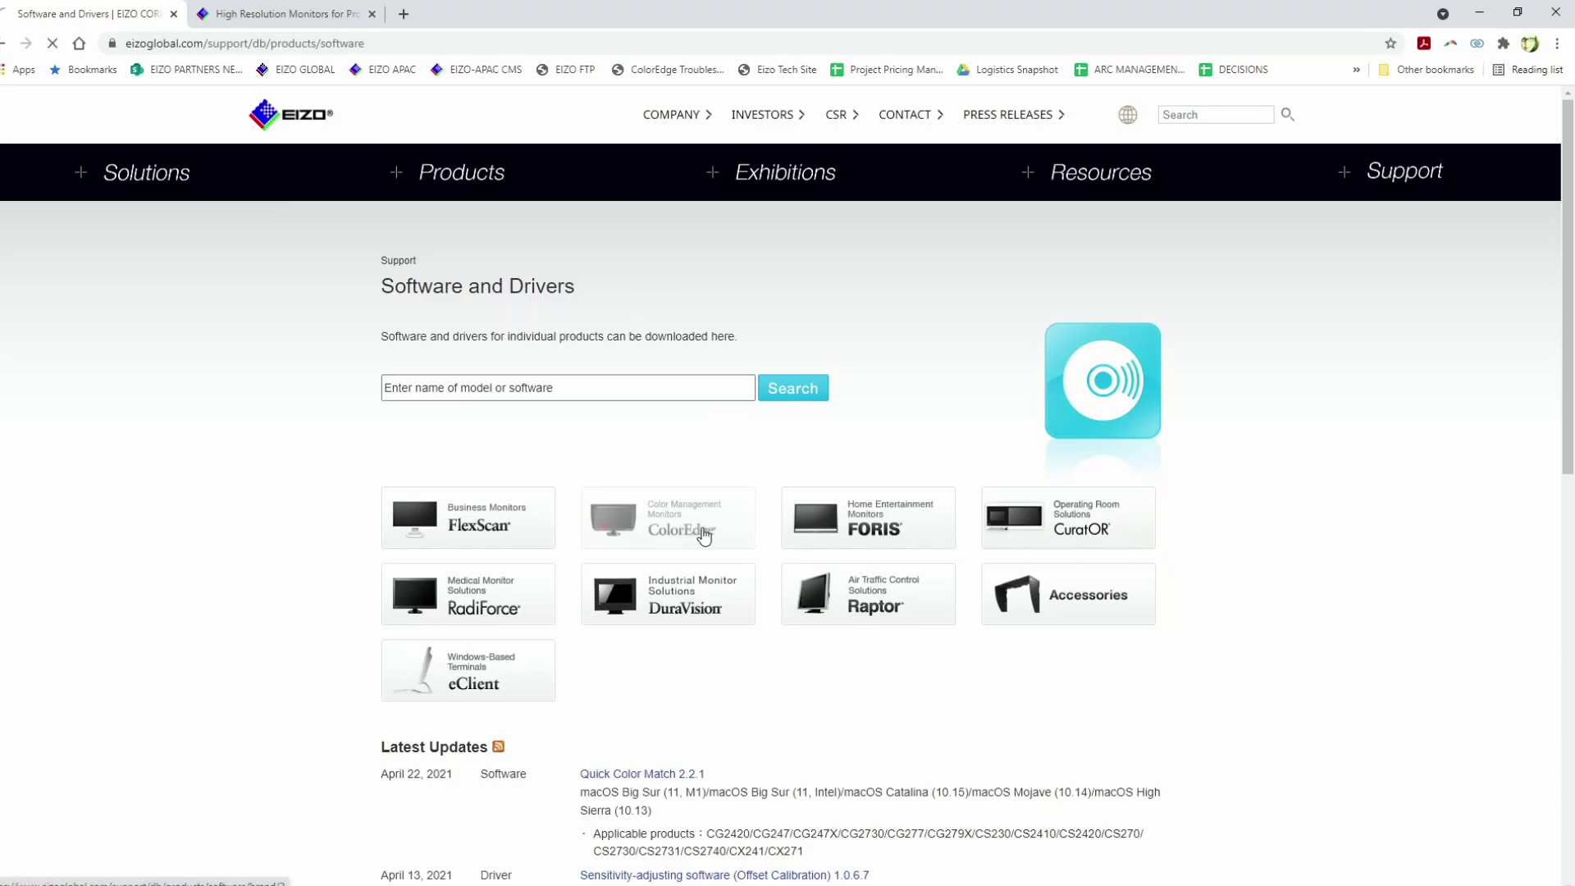
Step: Open the CG279X software and drivers page from the ColorEdge model list and look through its downloads
scroll(715, 518, "down", 2)
scroll(718, 523, "down", 1)
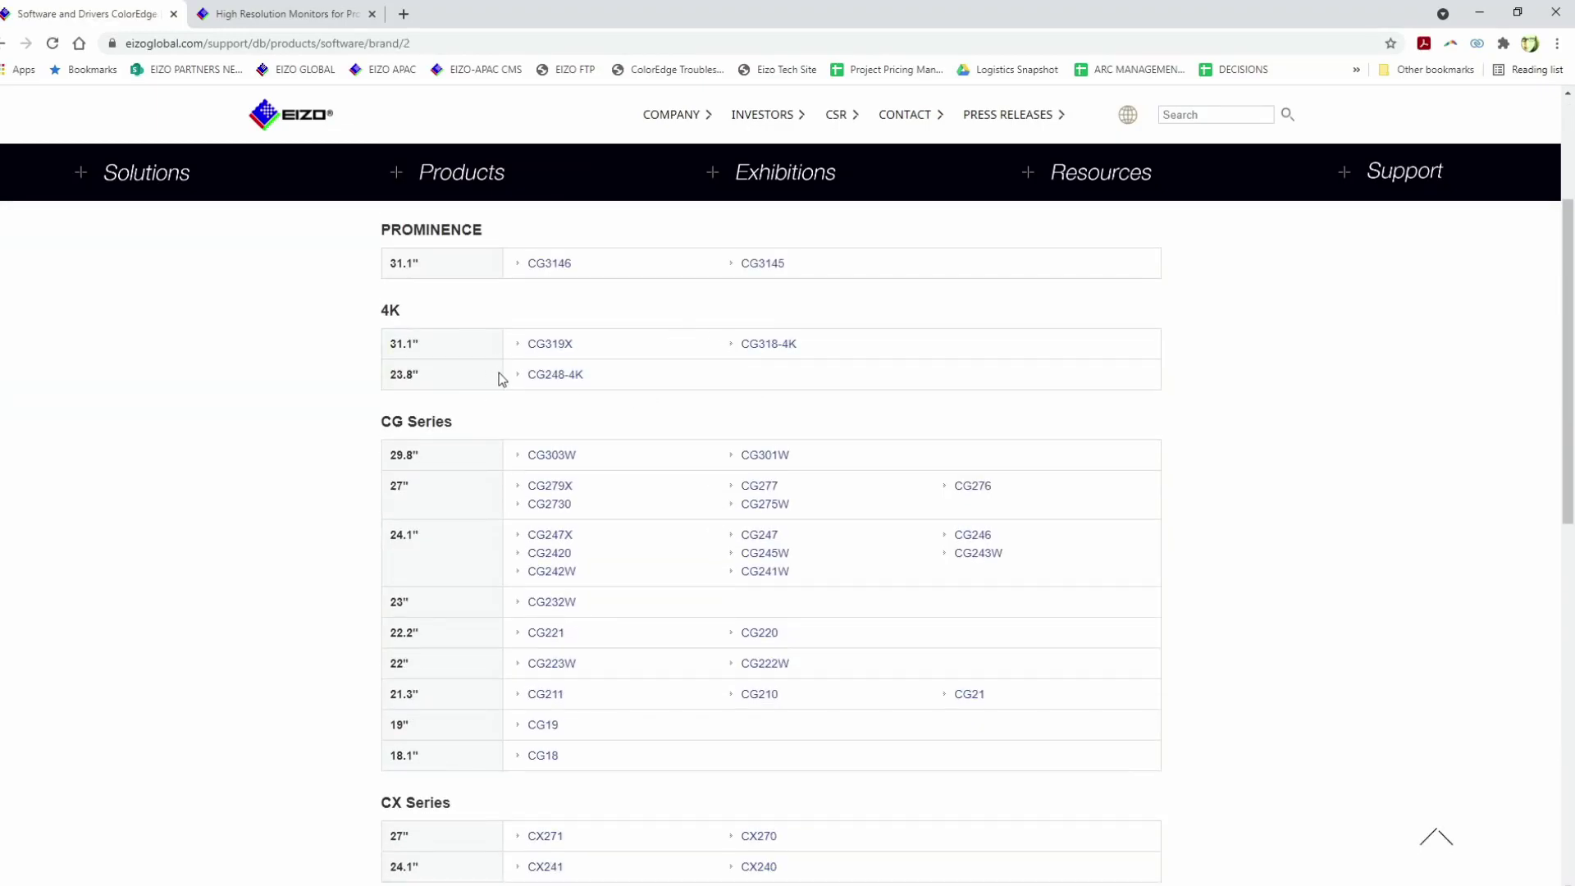
left_click(548, 488)
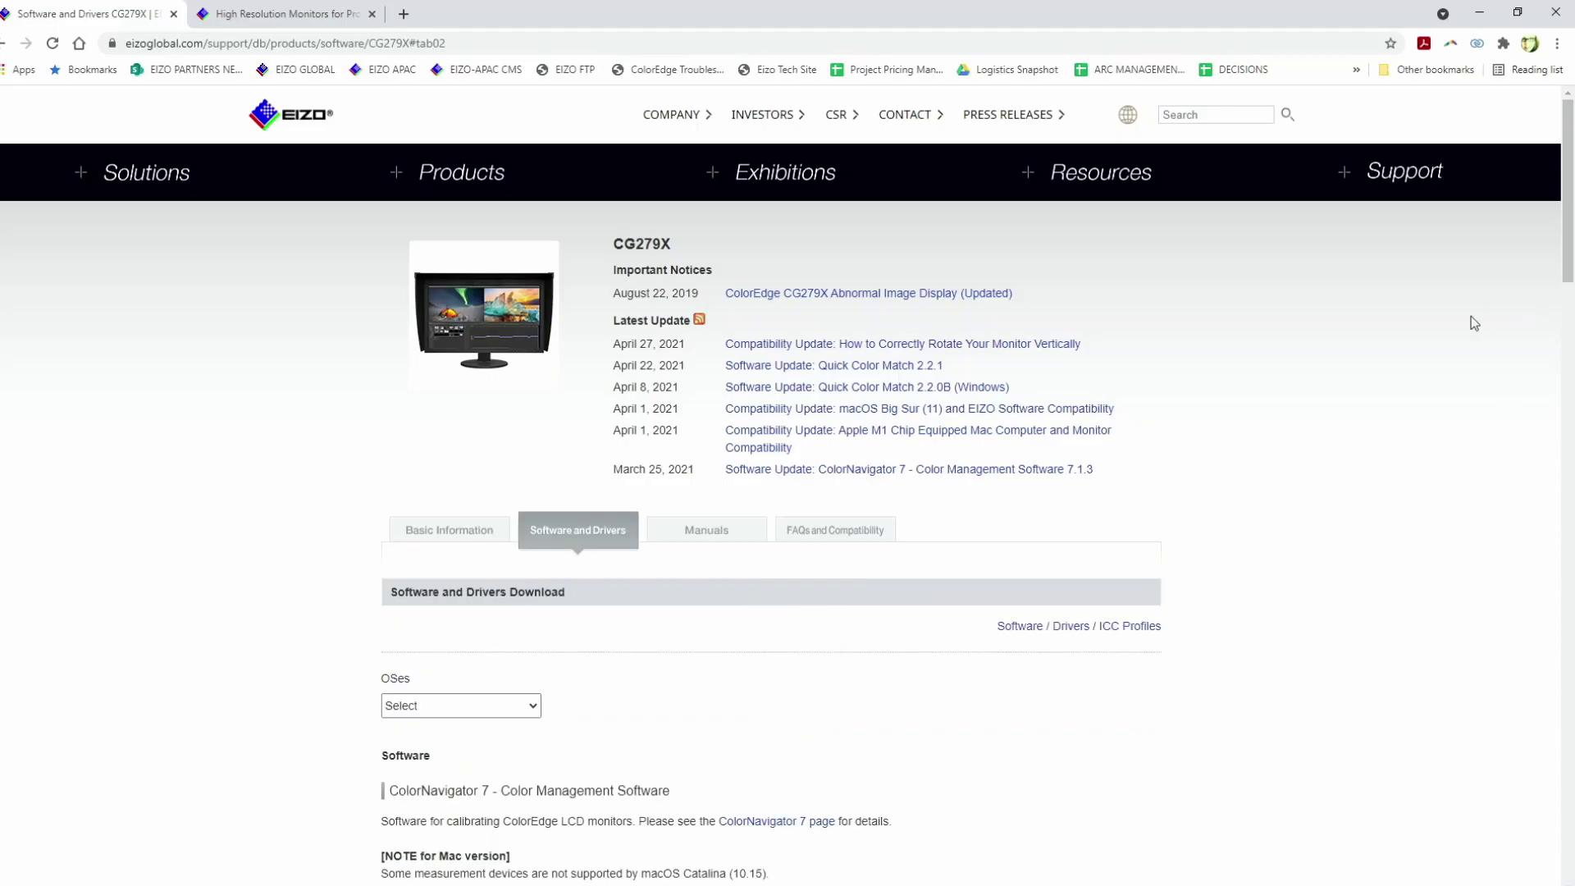
scroll(1434, 333, "down", 7)
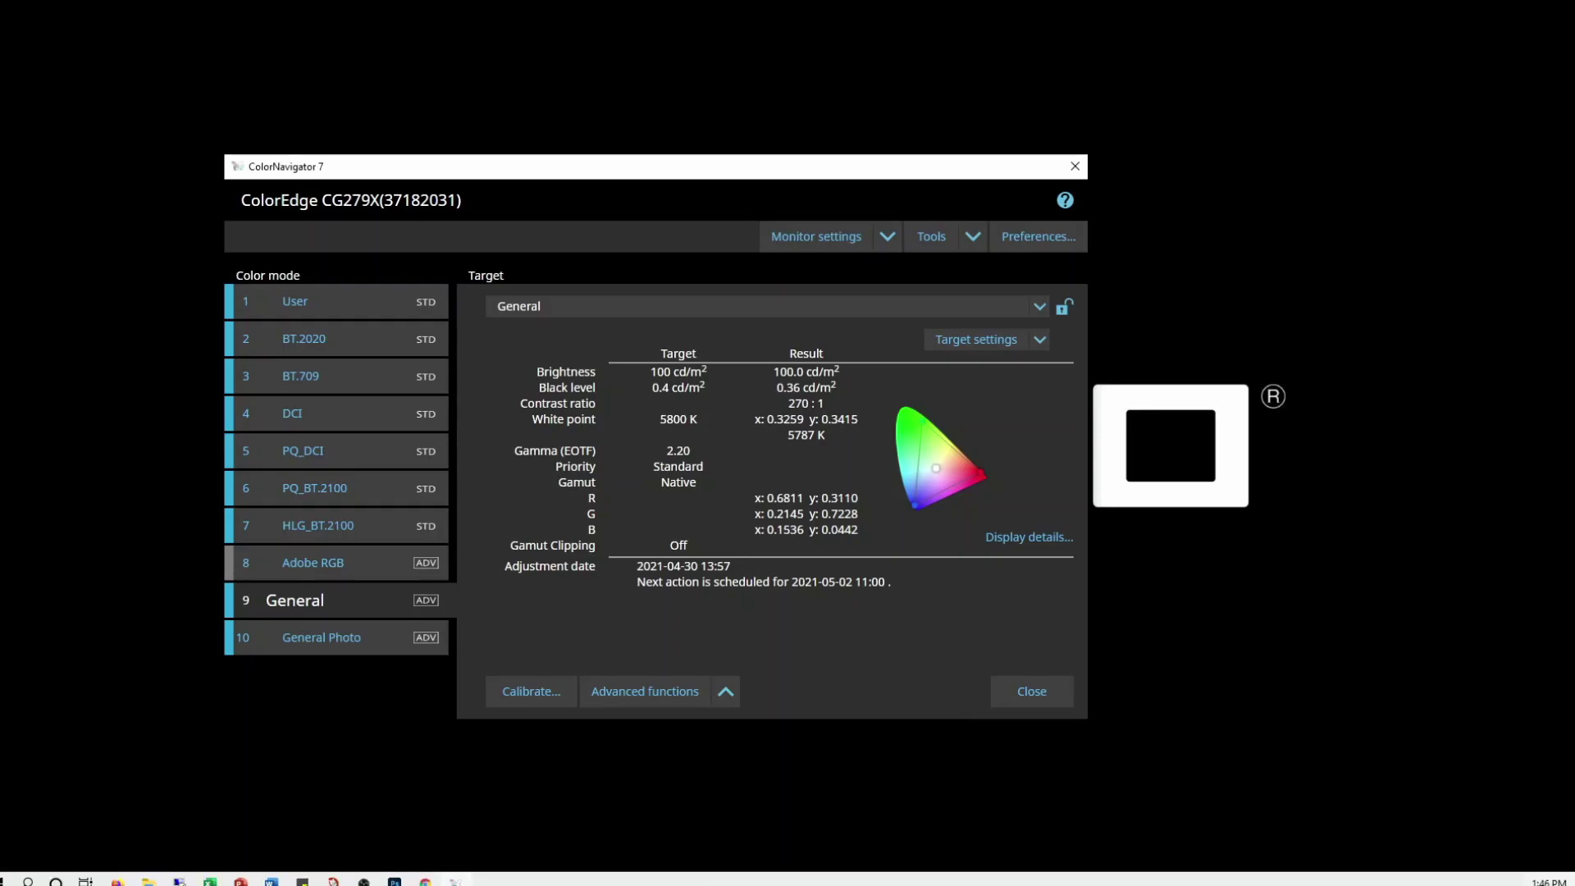
Step: In ColorNavigator 7, view the type change options of the HLG_BT.2100 color mode without changing its type
mouse_move(1548, 881)
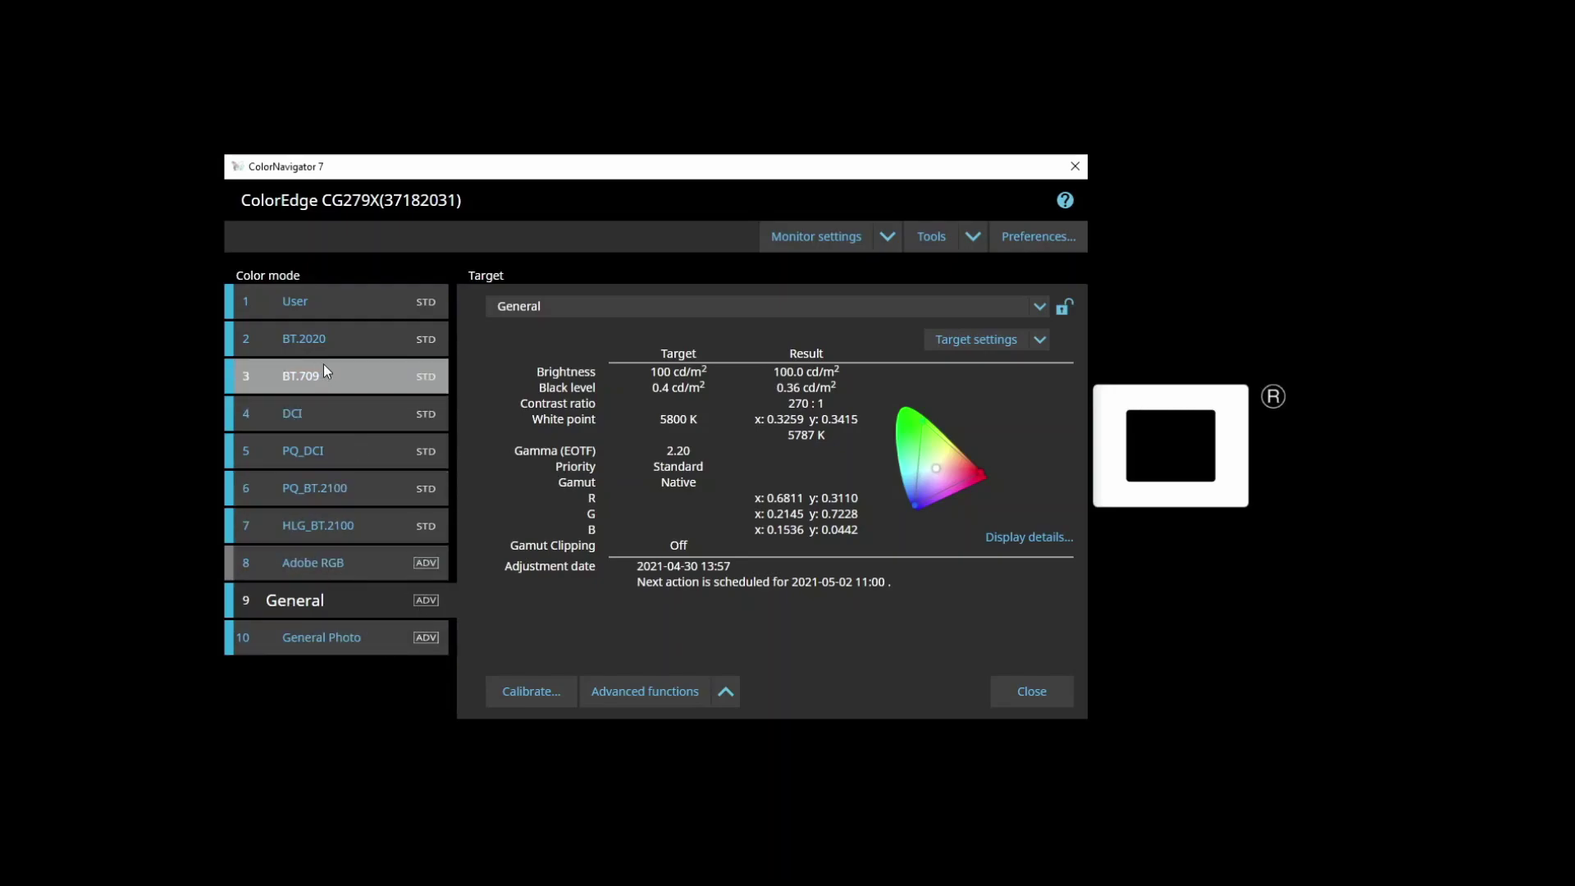
right_click(383, 522)
mouse_move(426, 584)
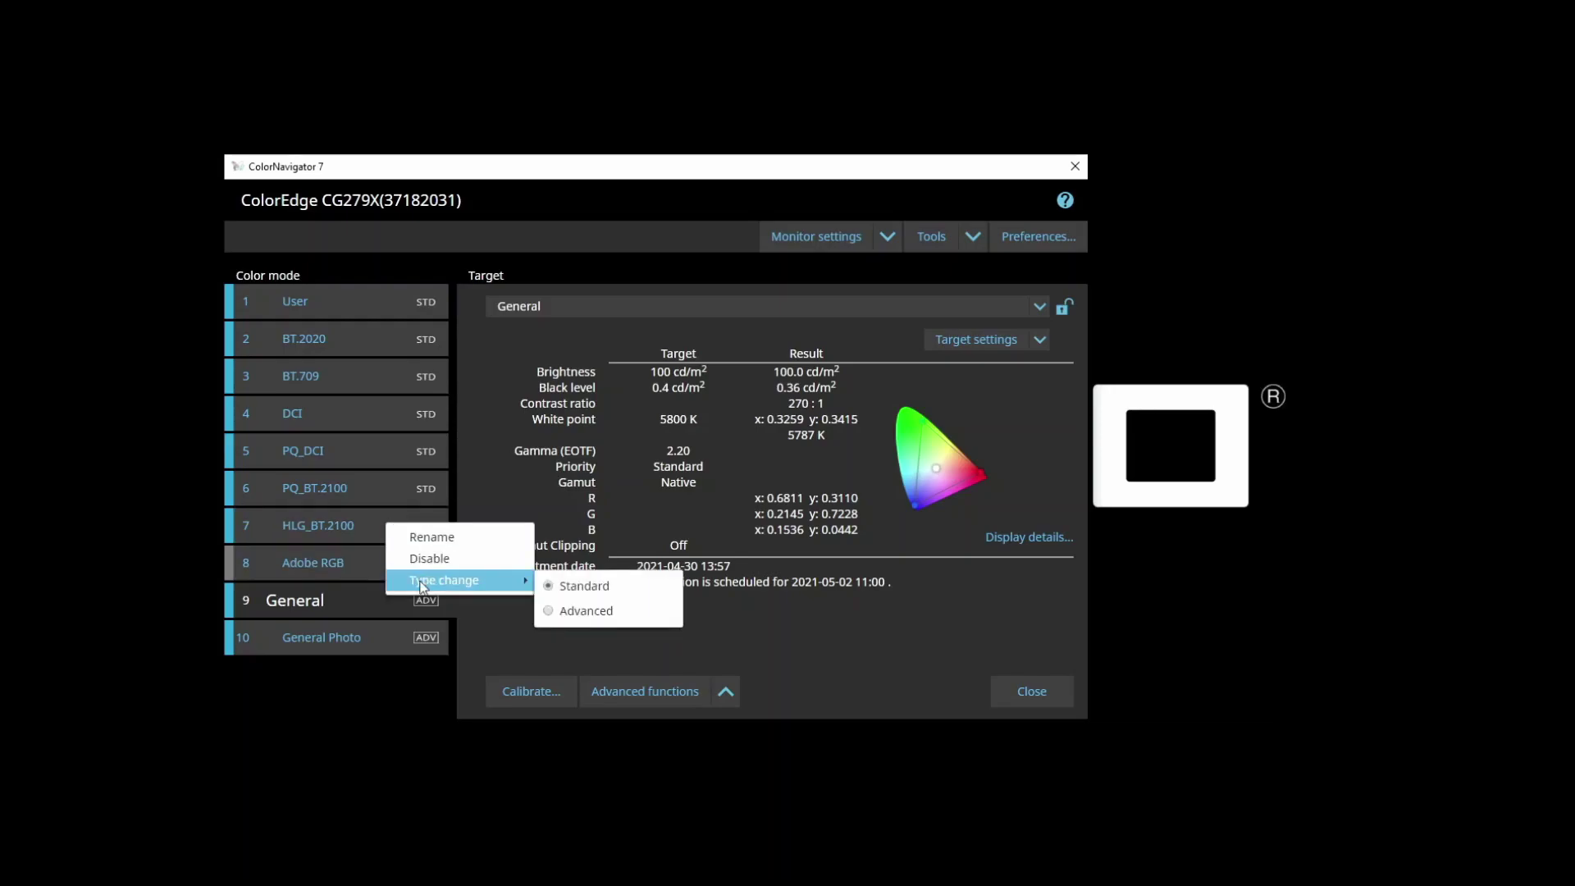
left_click(346, 524)
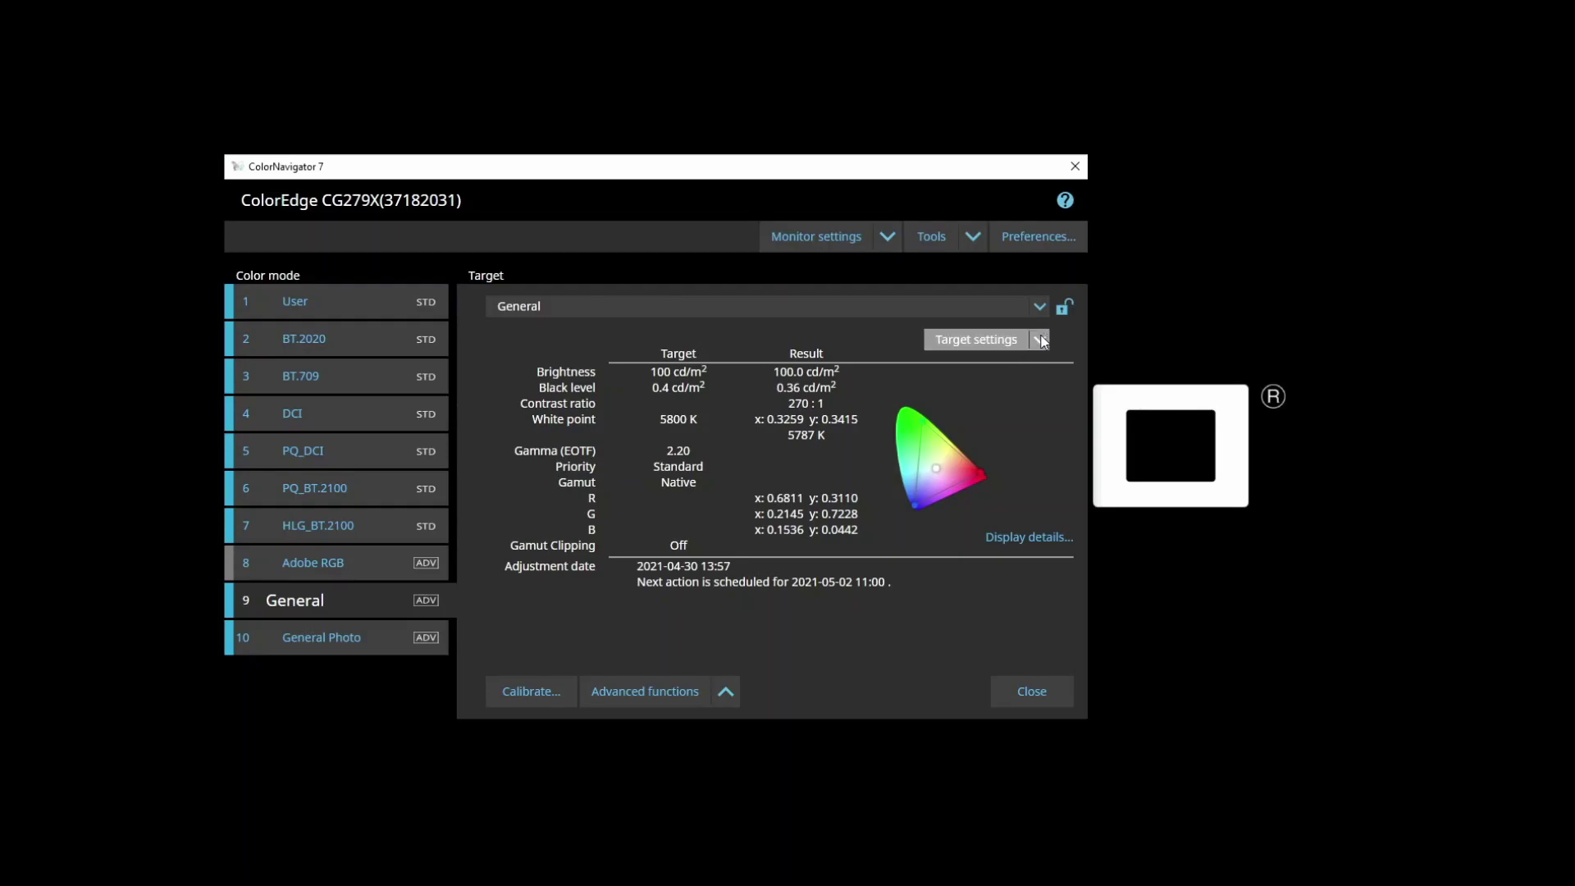
Step: Start a new calibration target for color mode 9 with its values entered manually
left_click(1040, 339)
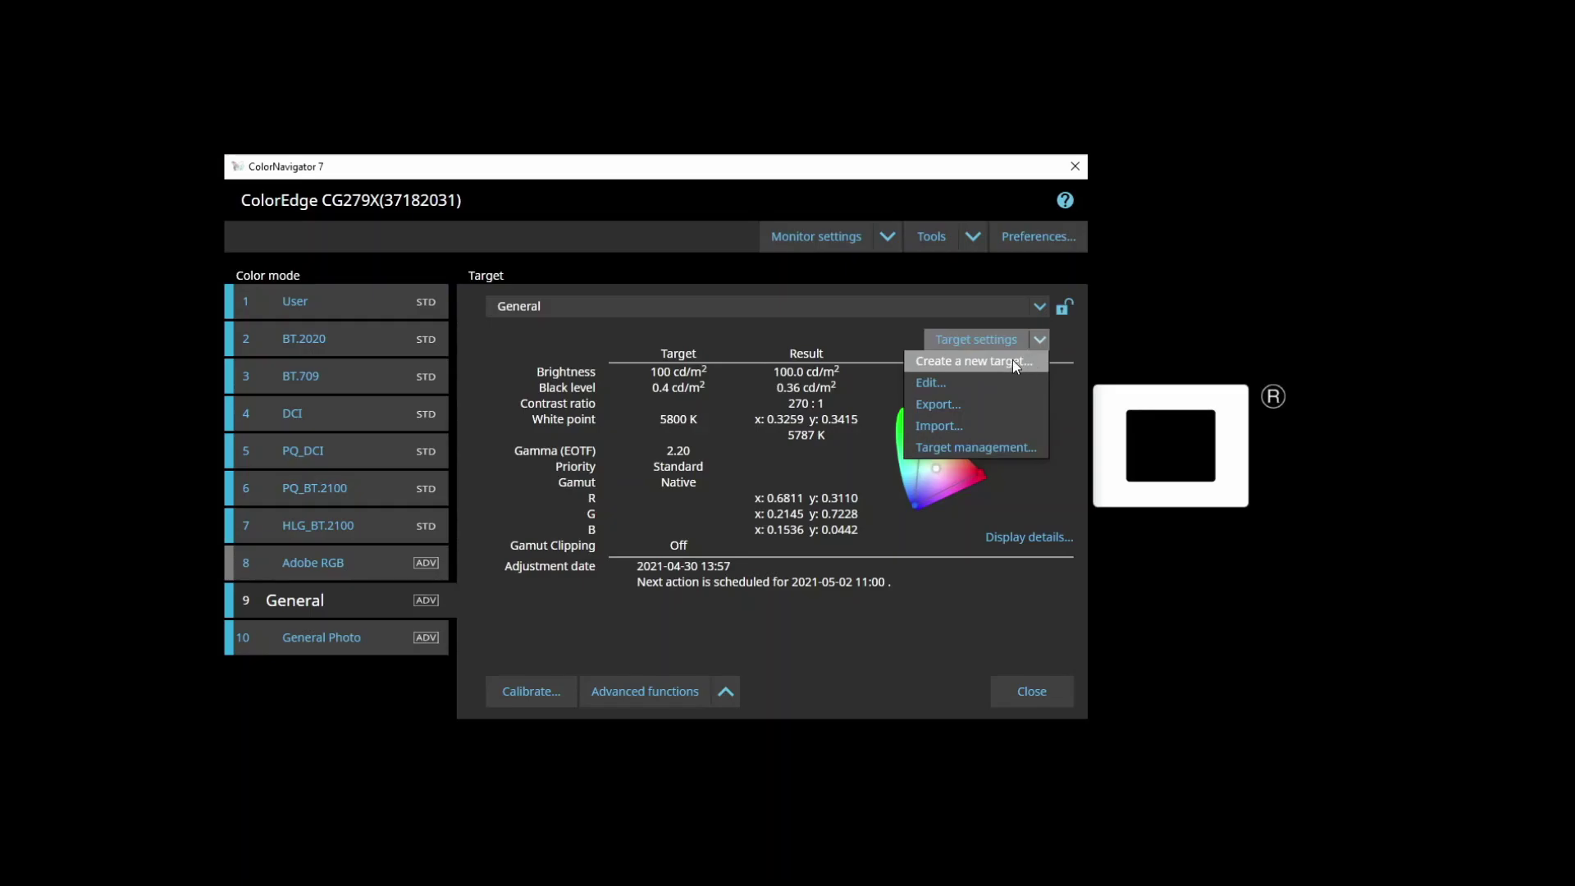
left_click(1014, 364)
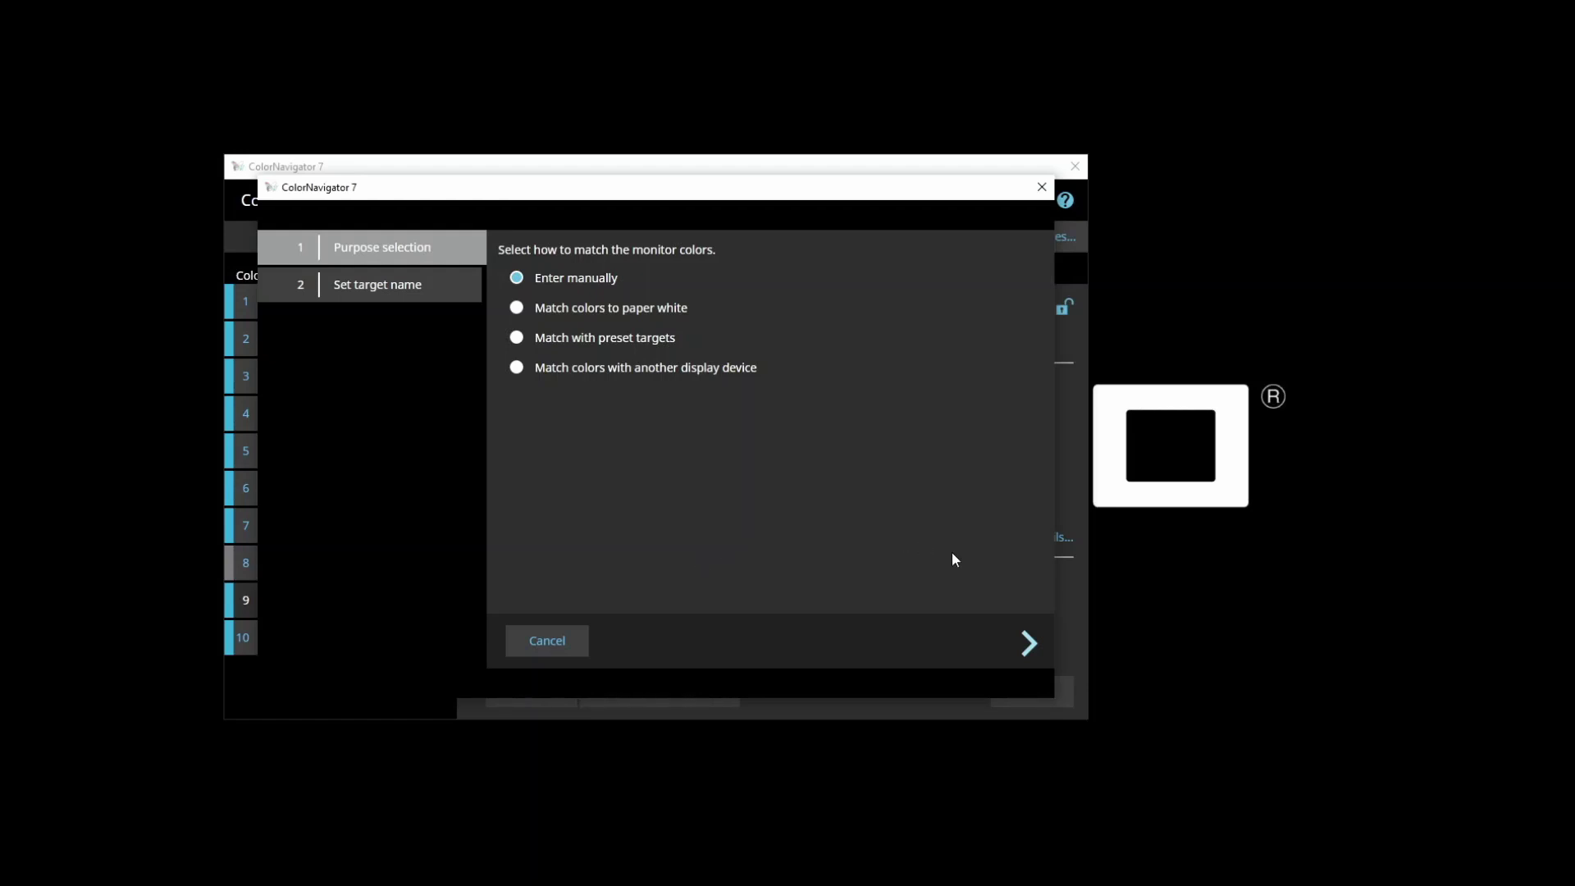
left_click(1035, 648)
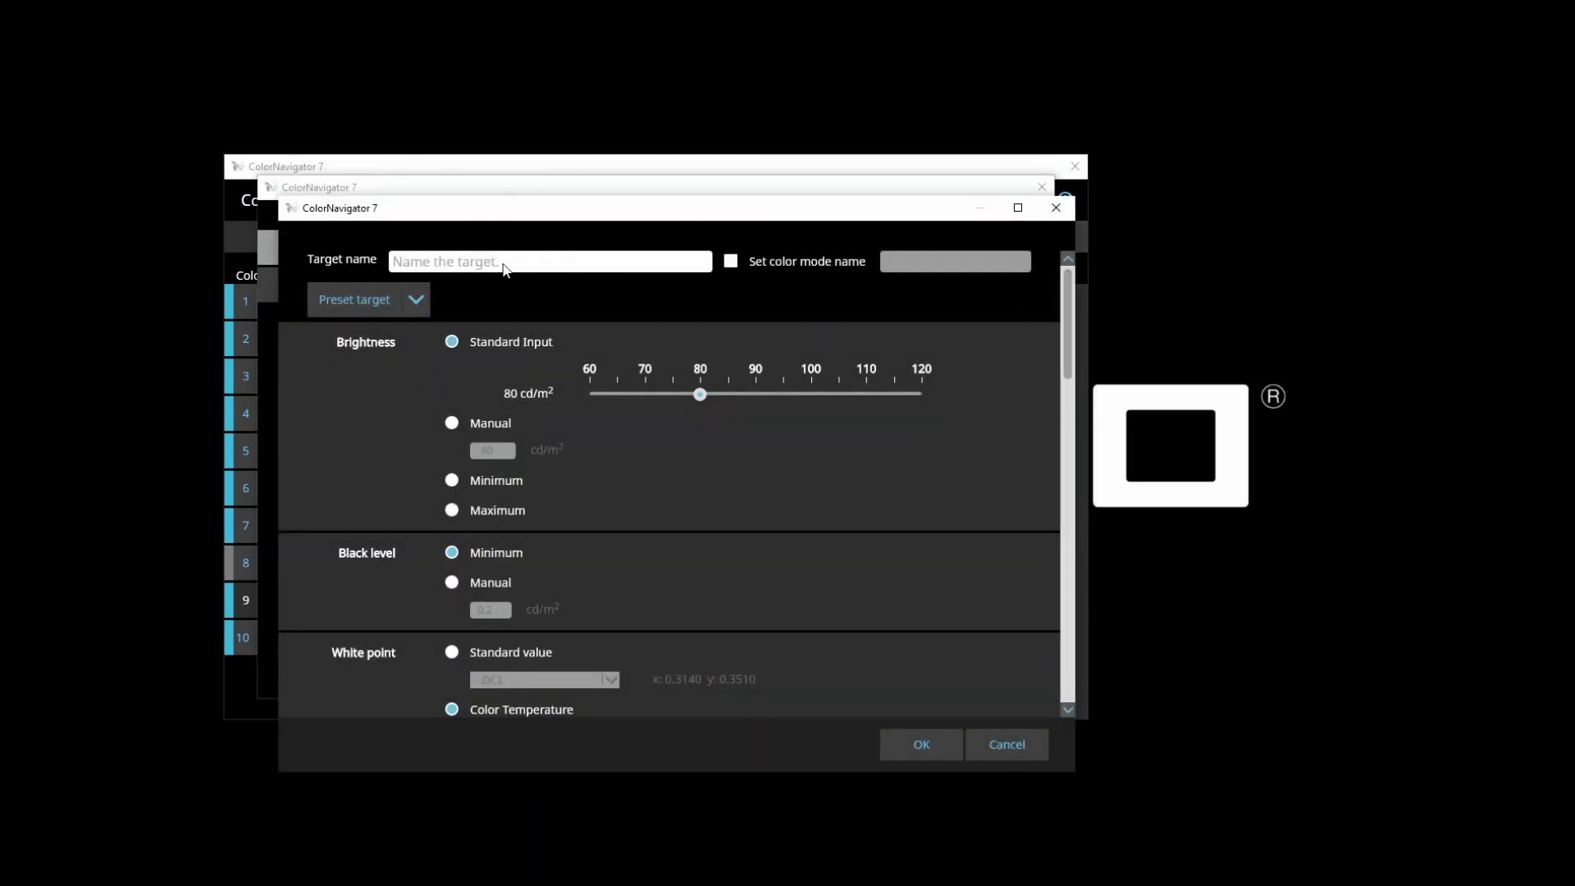
Step: Name the target Gen Photo and enable a custom color mode name, also Gen Photo
left_click(535, 262)
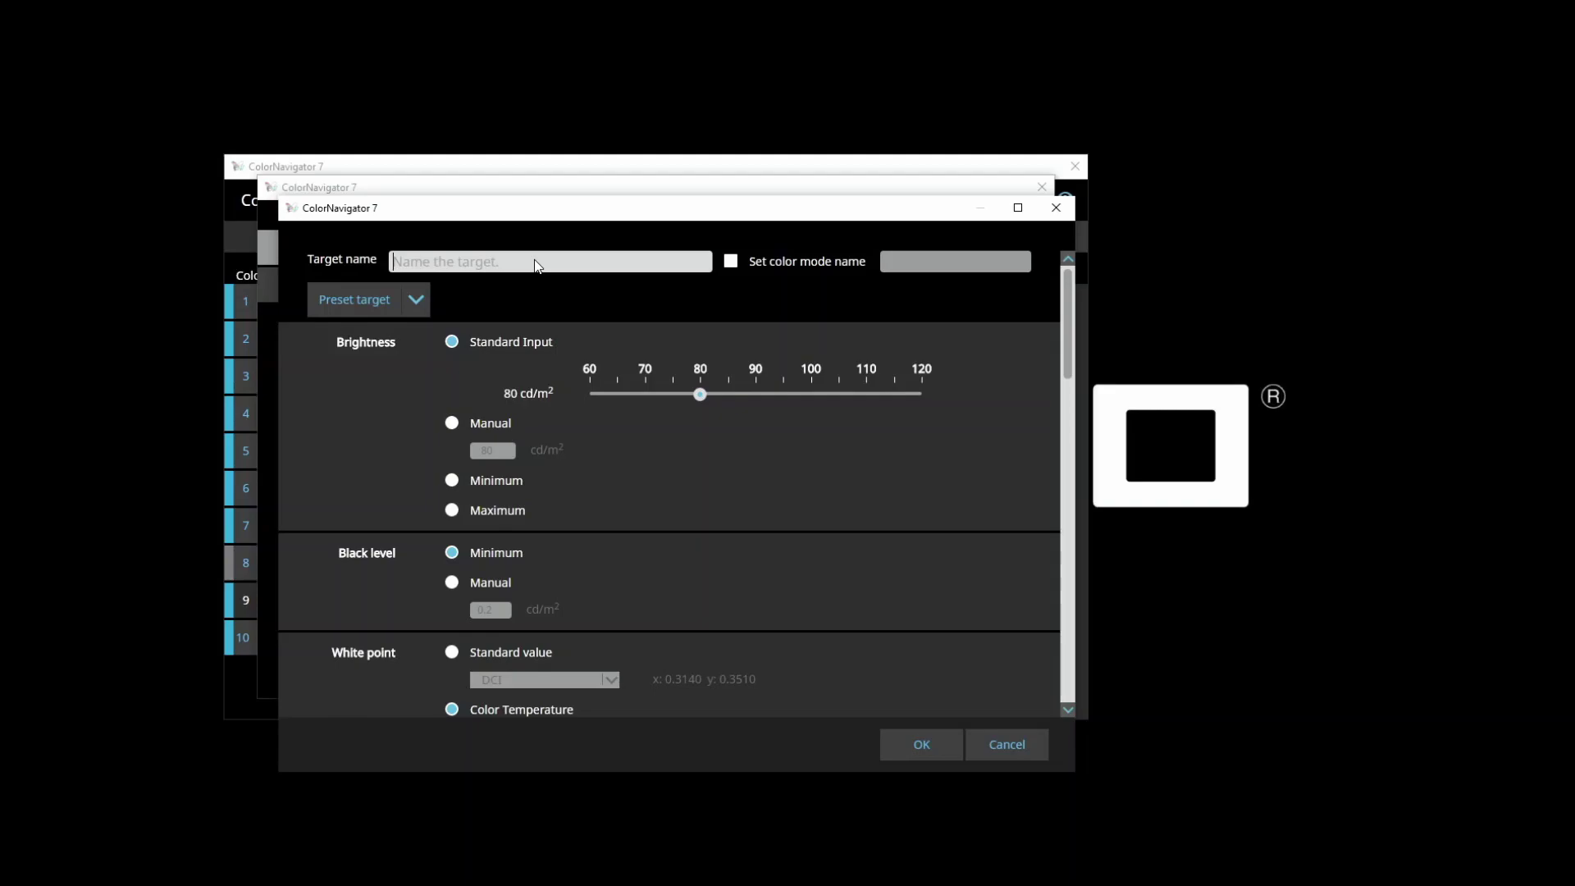
type("Gen Photo")
left_click(730, 260)
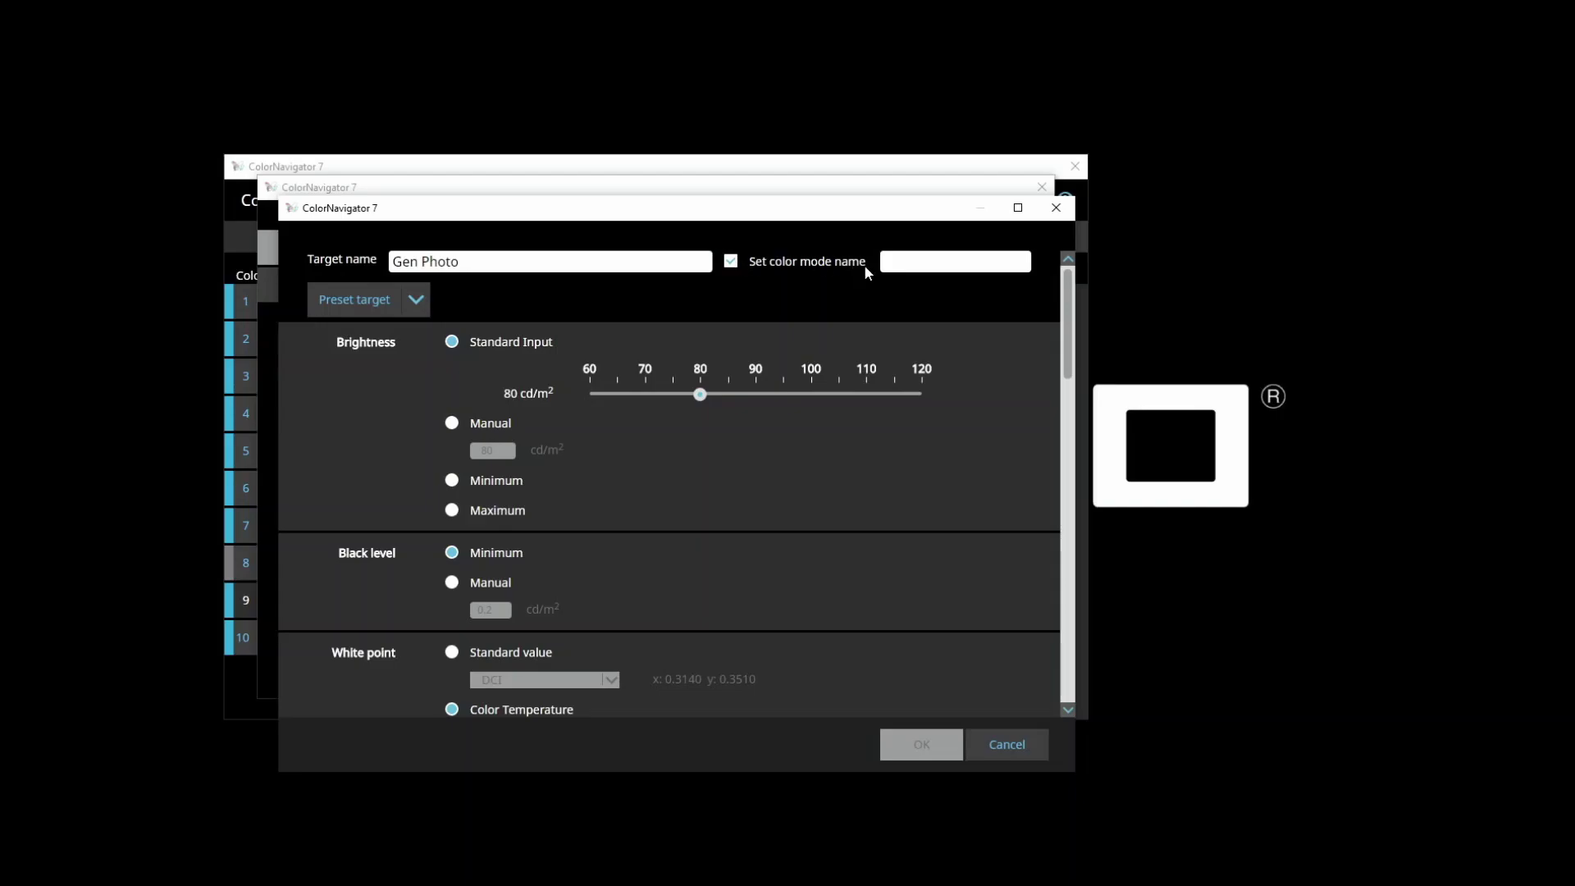
left_click(899, 269)
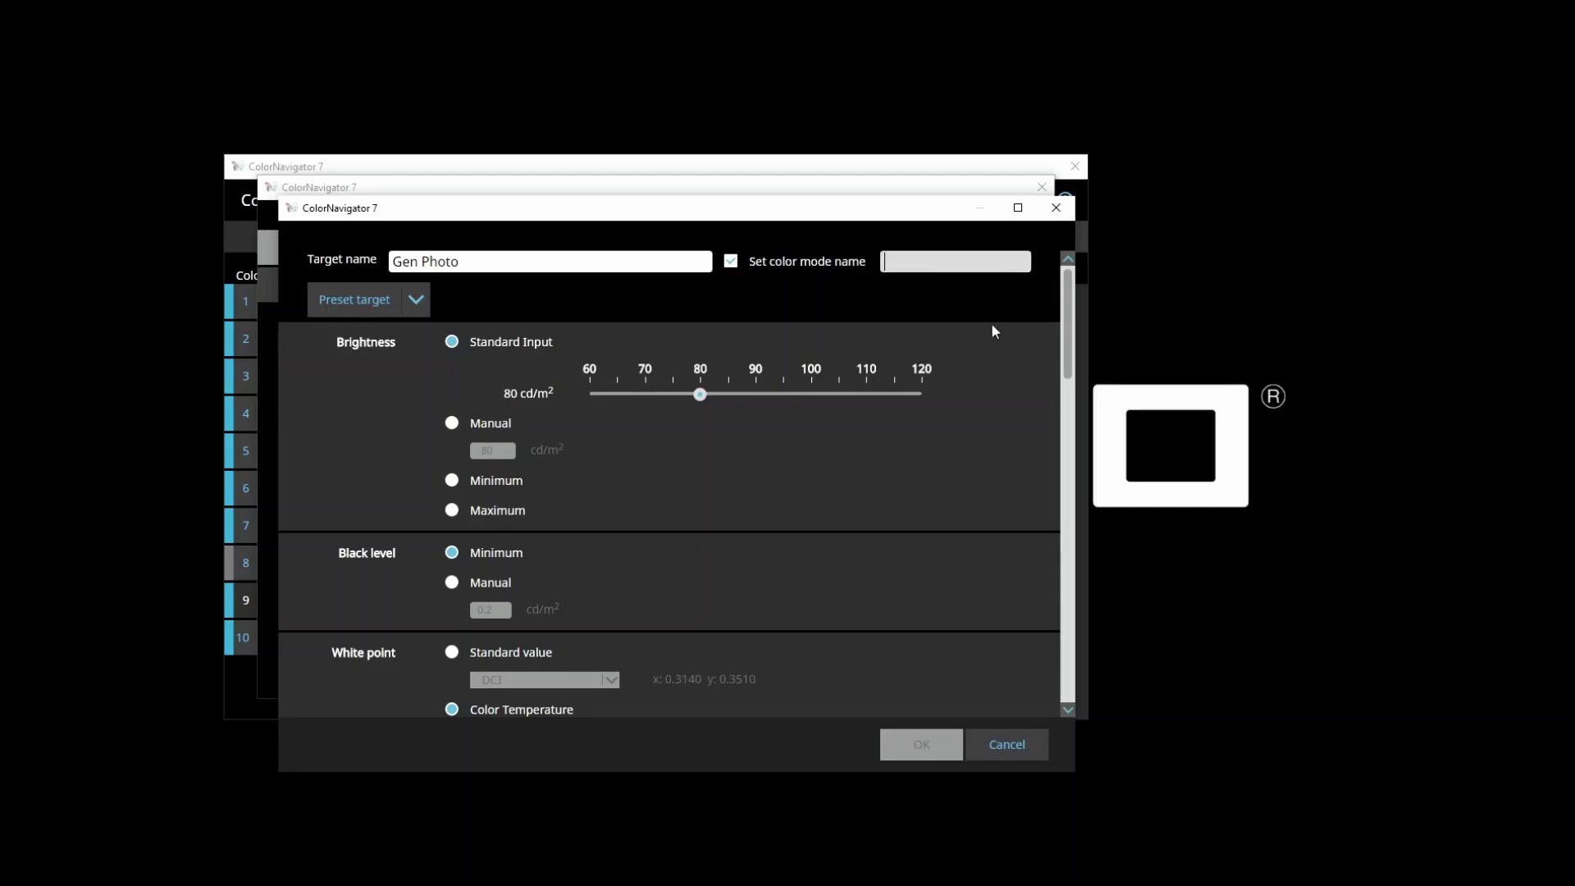
type("Gen Photi")
key("BackSpace")
type("o")
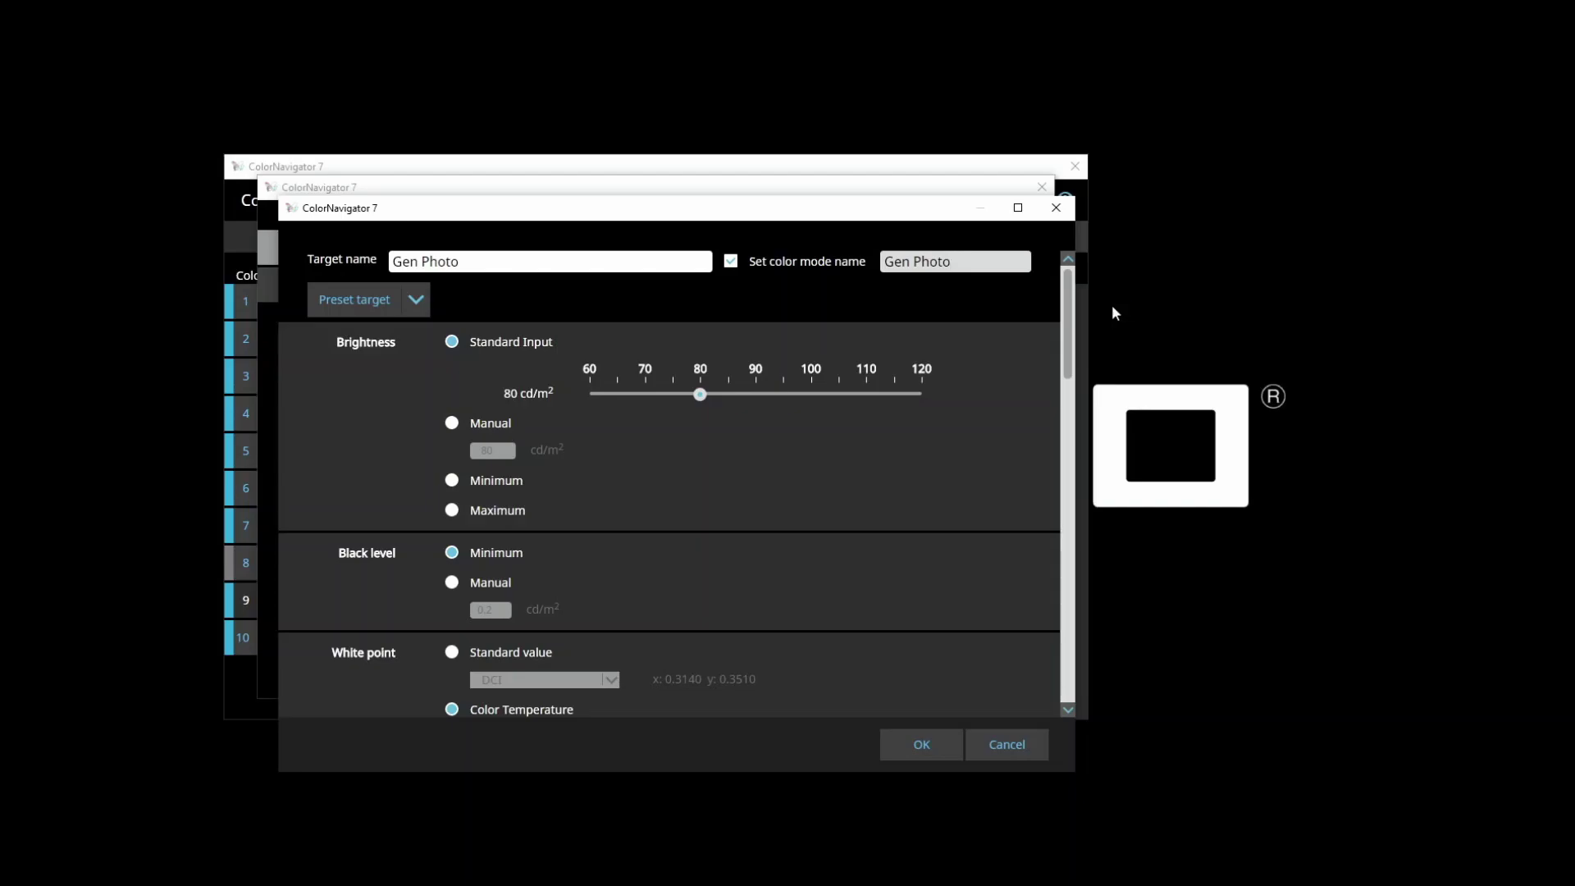
Step: Set the target brightness to 100 cd/m² and the manual black level to 0.4 cd/m²
left_click_drag(700, 397, 810, 395)
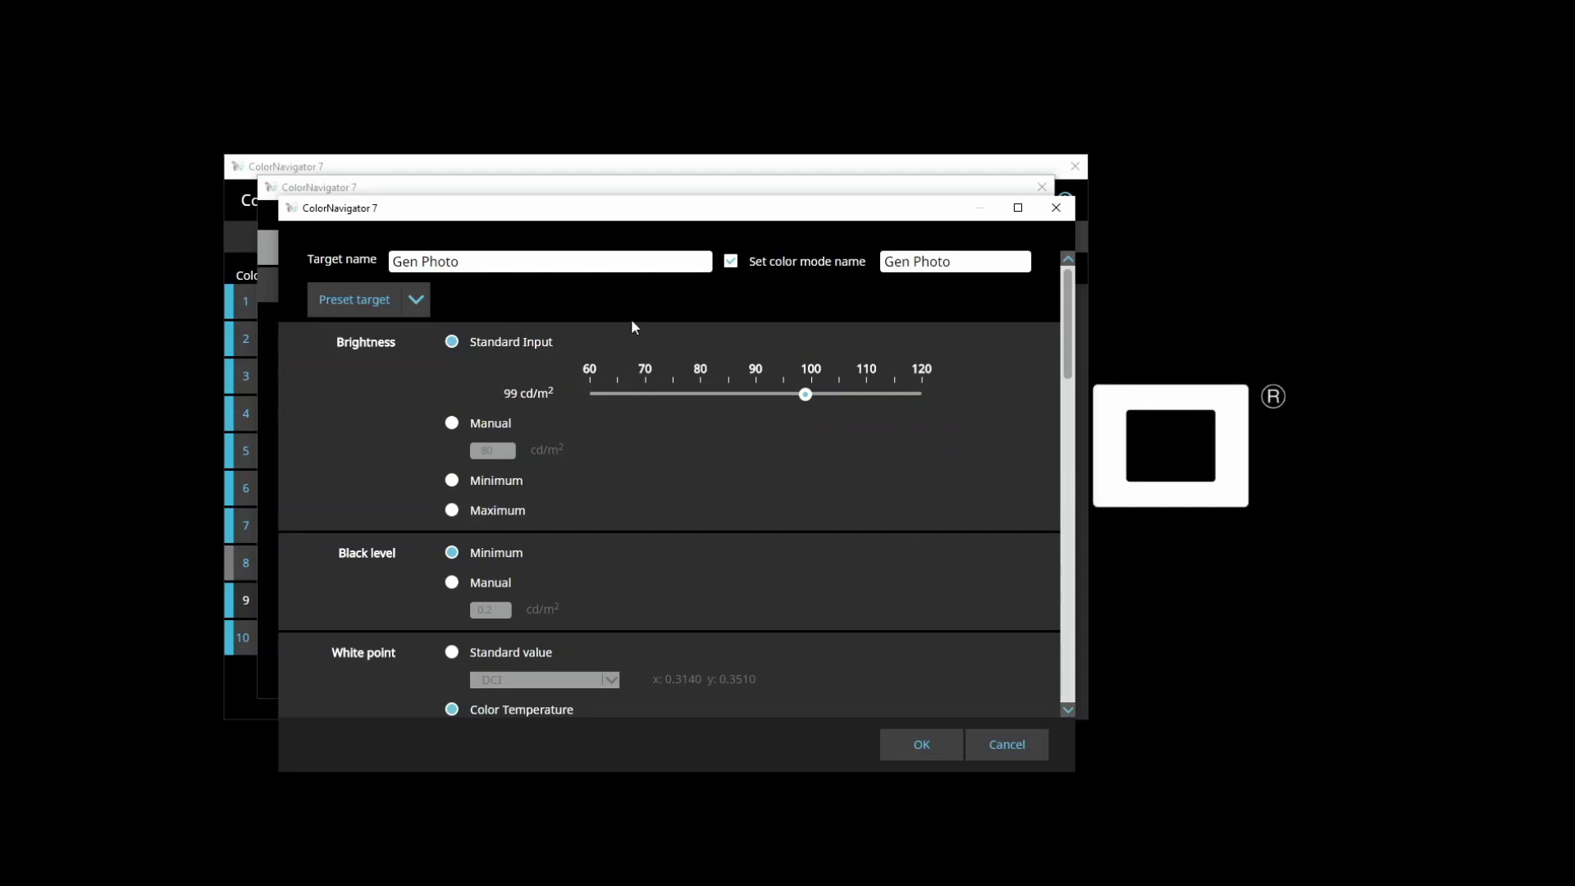
left_click_drag(816, 391, 818, 390)
scroll(789, 484, "down", 3)
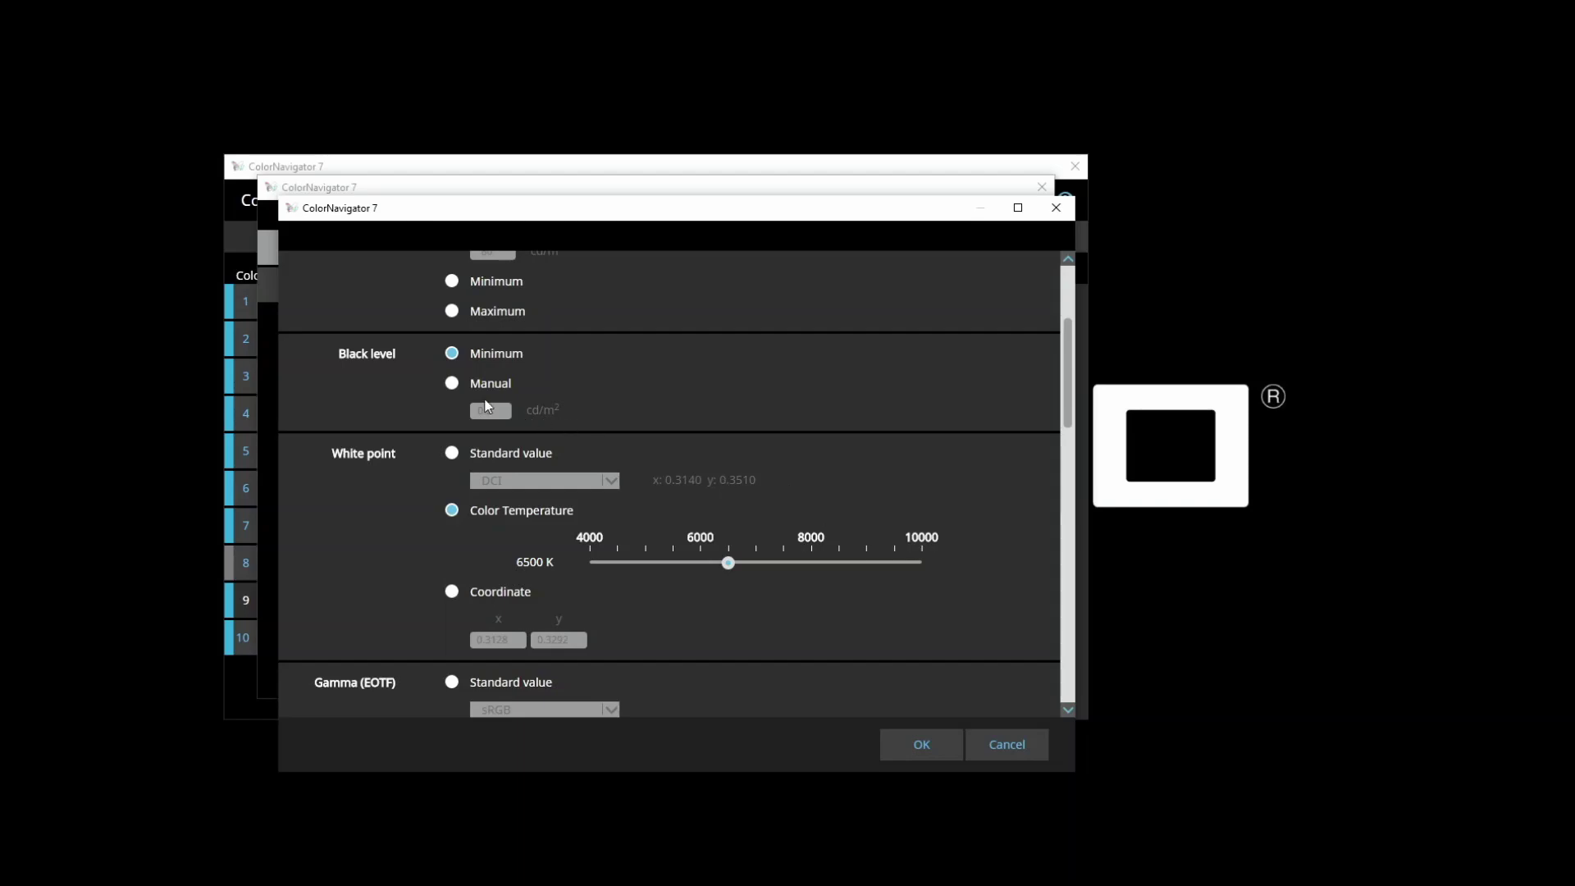
left_click(452, 383)
double_click(506, 407)
Step: Set the target's white point color temperature to 5800 K
scroll(510, 401, "down", 1)
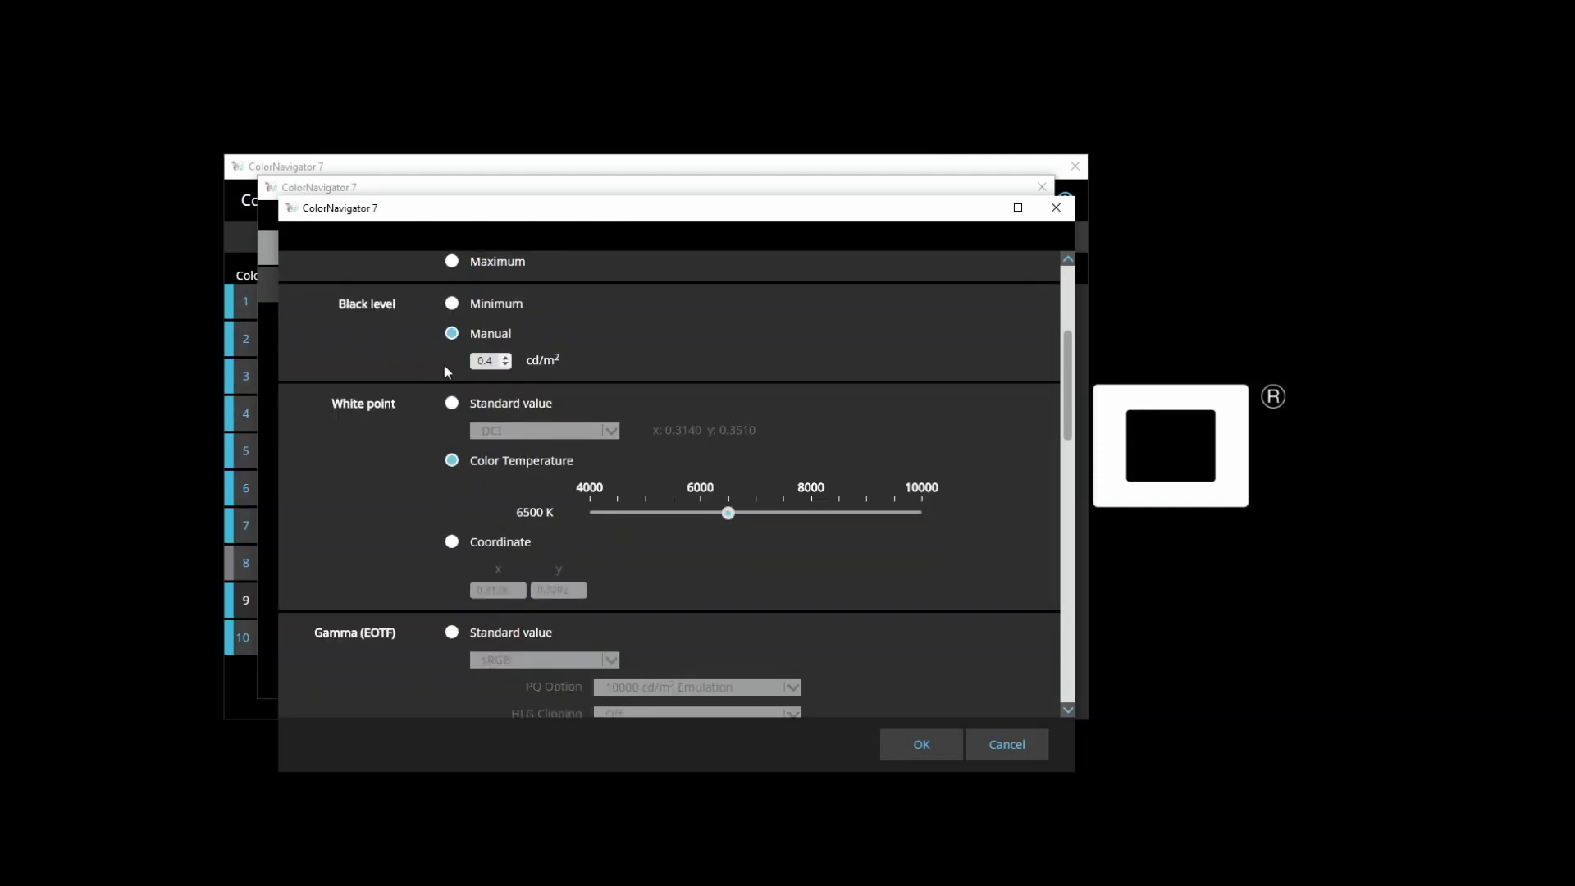
scroll(451, 353, "down", 1)
left_click_drag(727, 463, 690, 465)
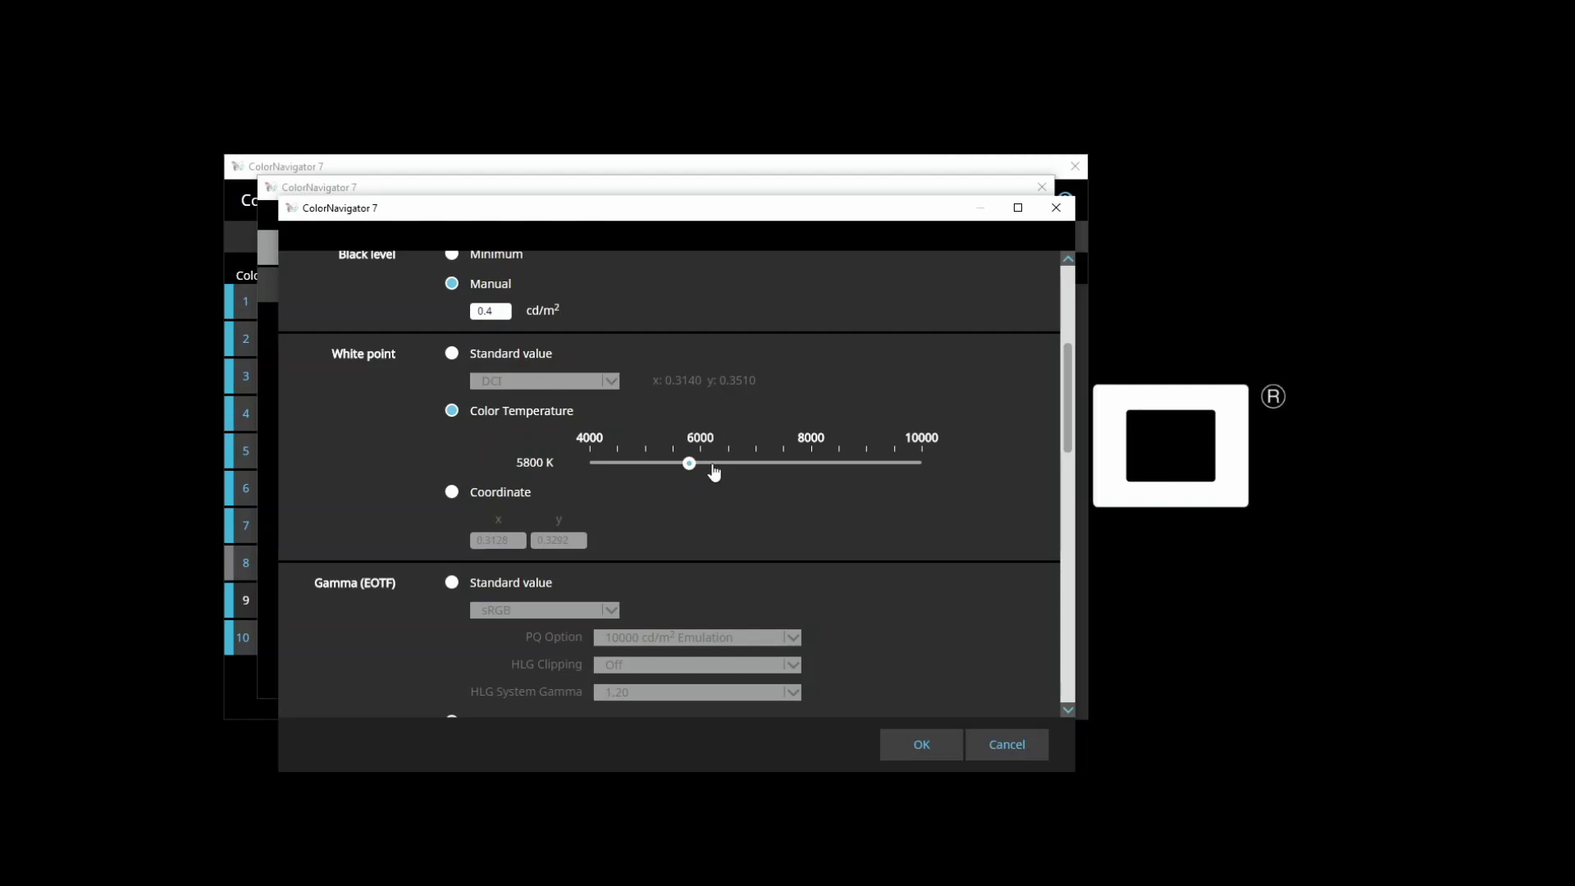
Step: Keep gamma 2.20, Standard priority and Native gamut, and finish creating the Gen Photo target
scroll(715, 425, "down", 2)
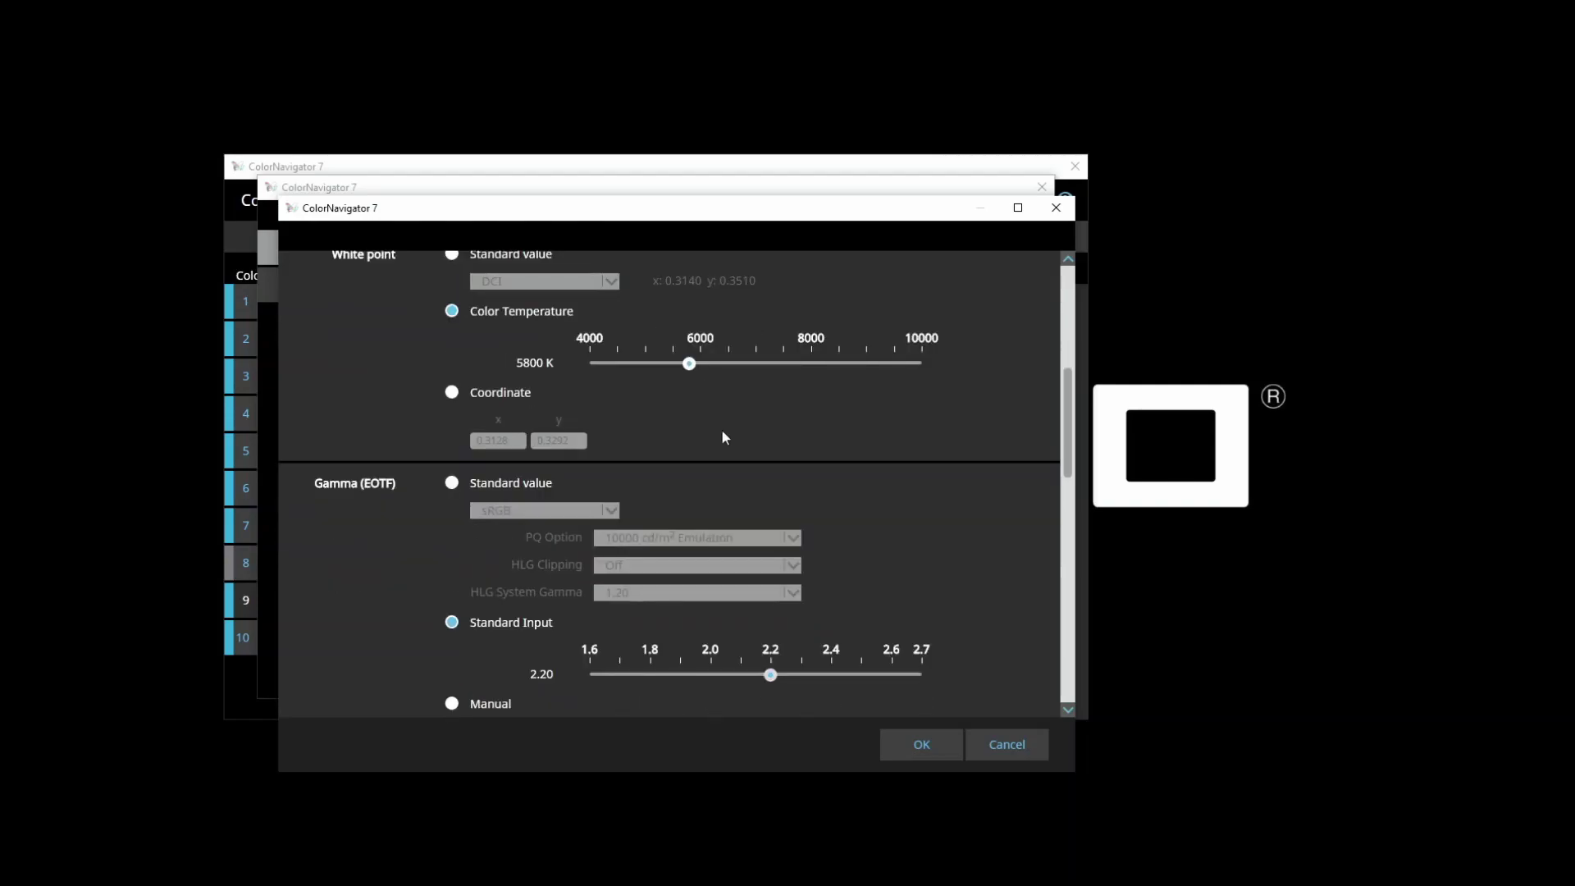
scroll(493, 500, "down", 2)
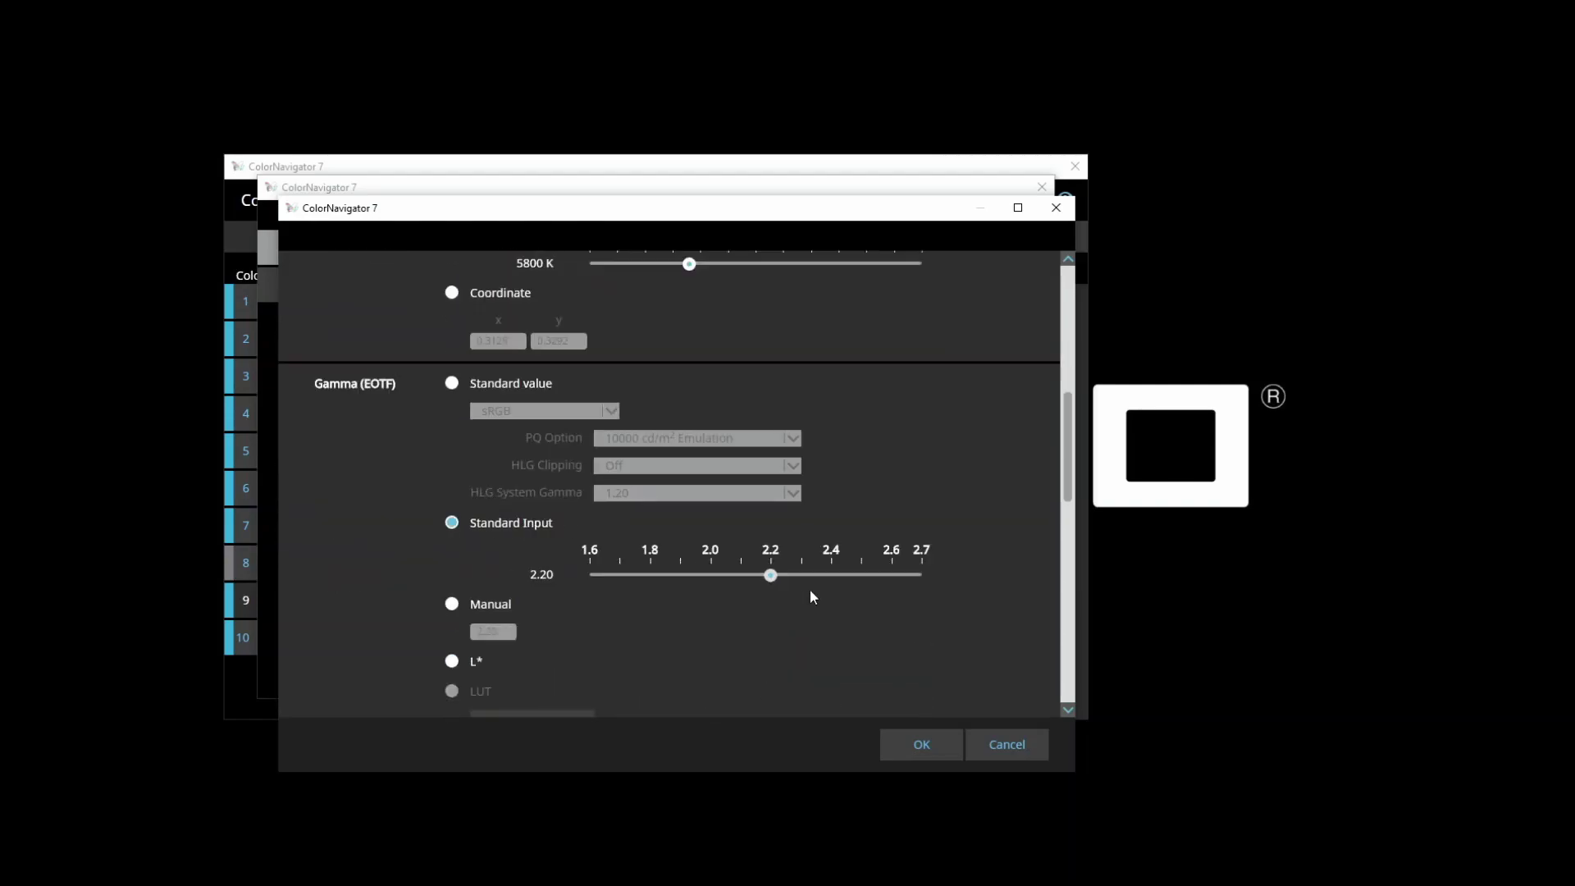
scroll(763, 572, "down", 7)
scroll(740, 552, "down", 3)
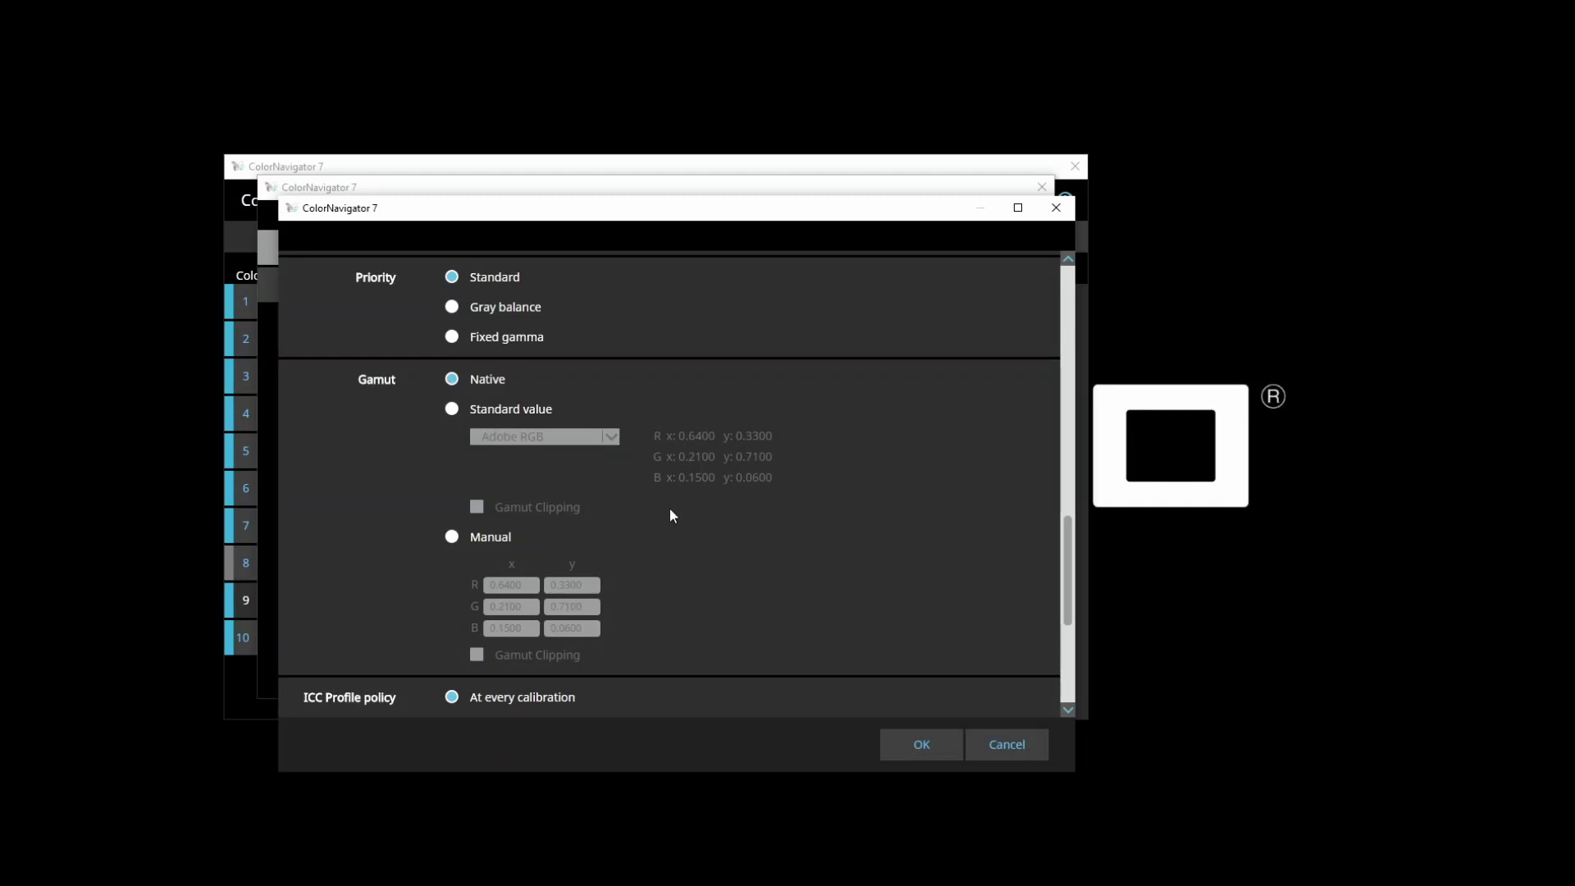
left_click(927, 741)
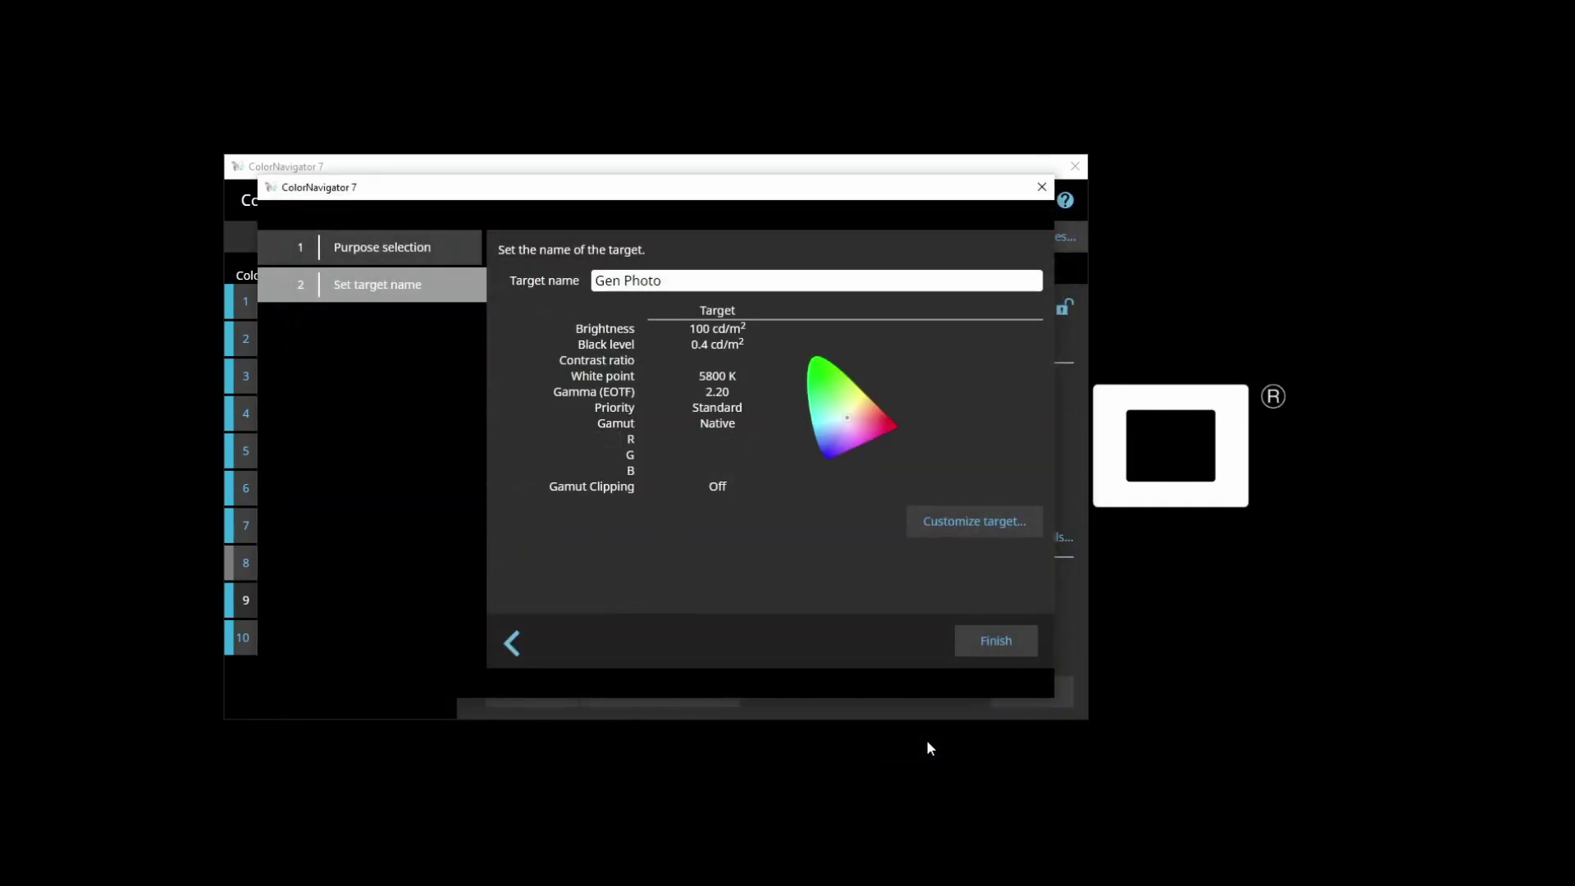
left_click(1002, 643)
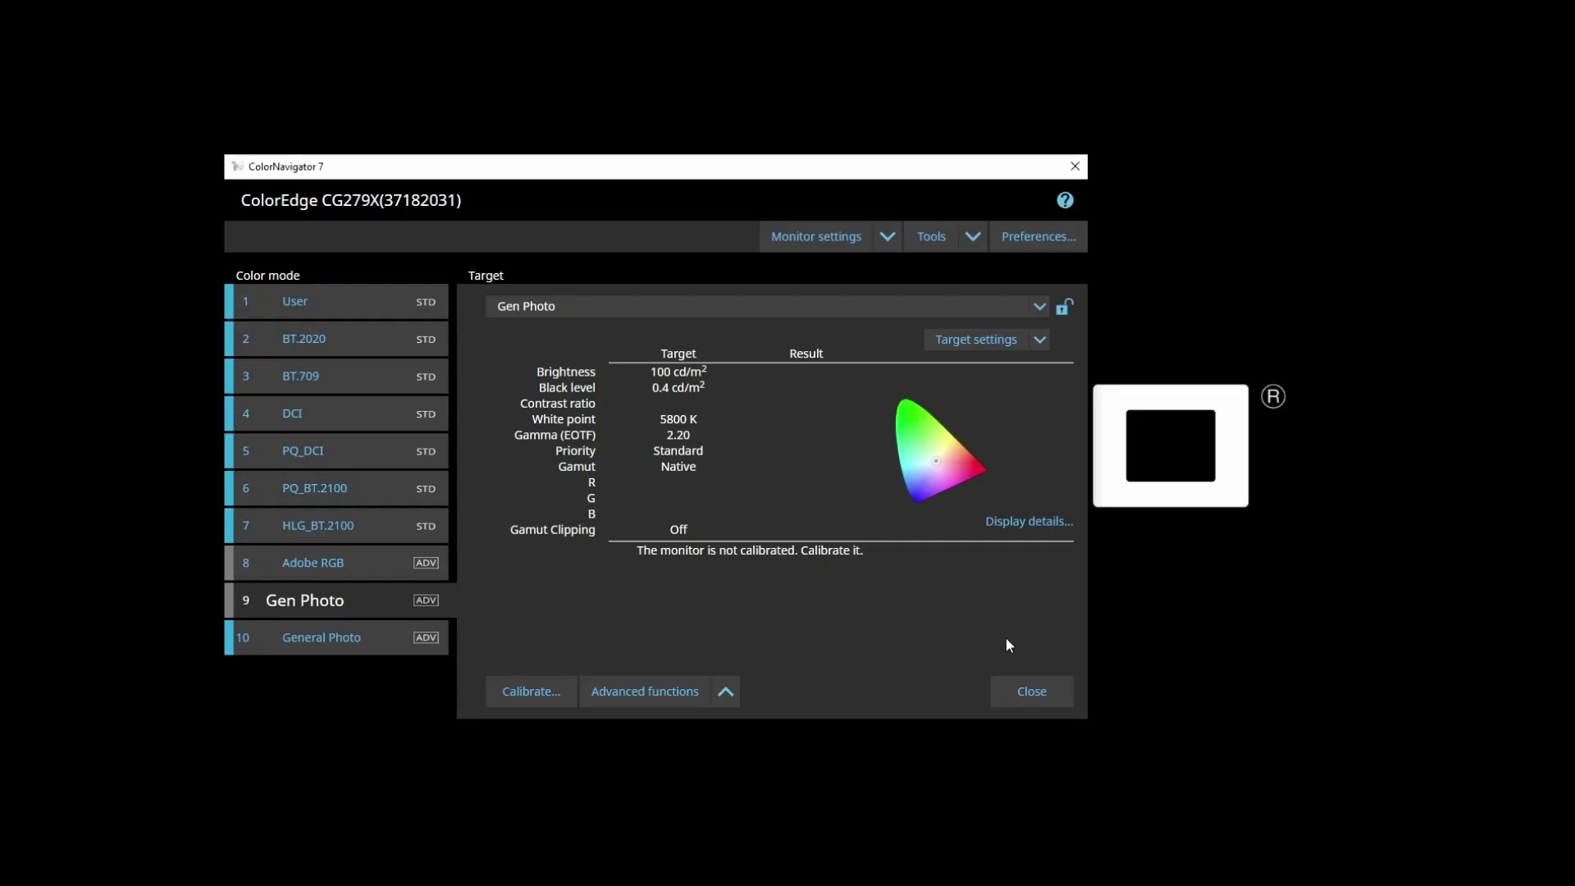
Step: Calibrate the monitor to the Gen Photo target using the Built-in Sensor, and finish without validation
left_click(525, 690)
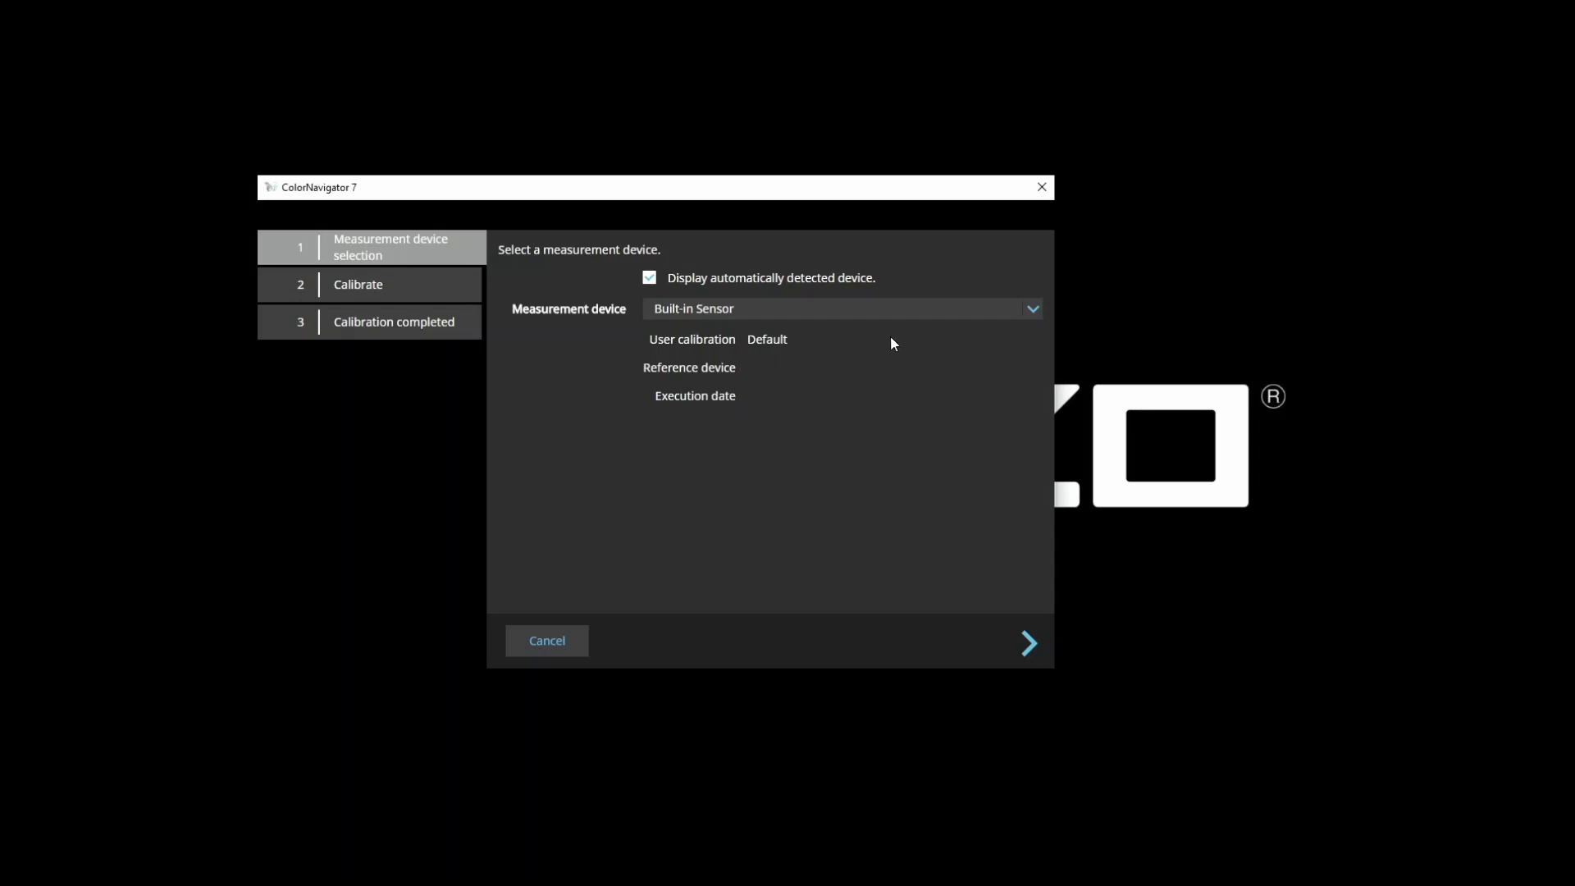
left_click(1034, 311)
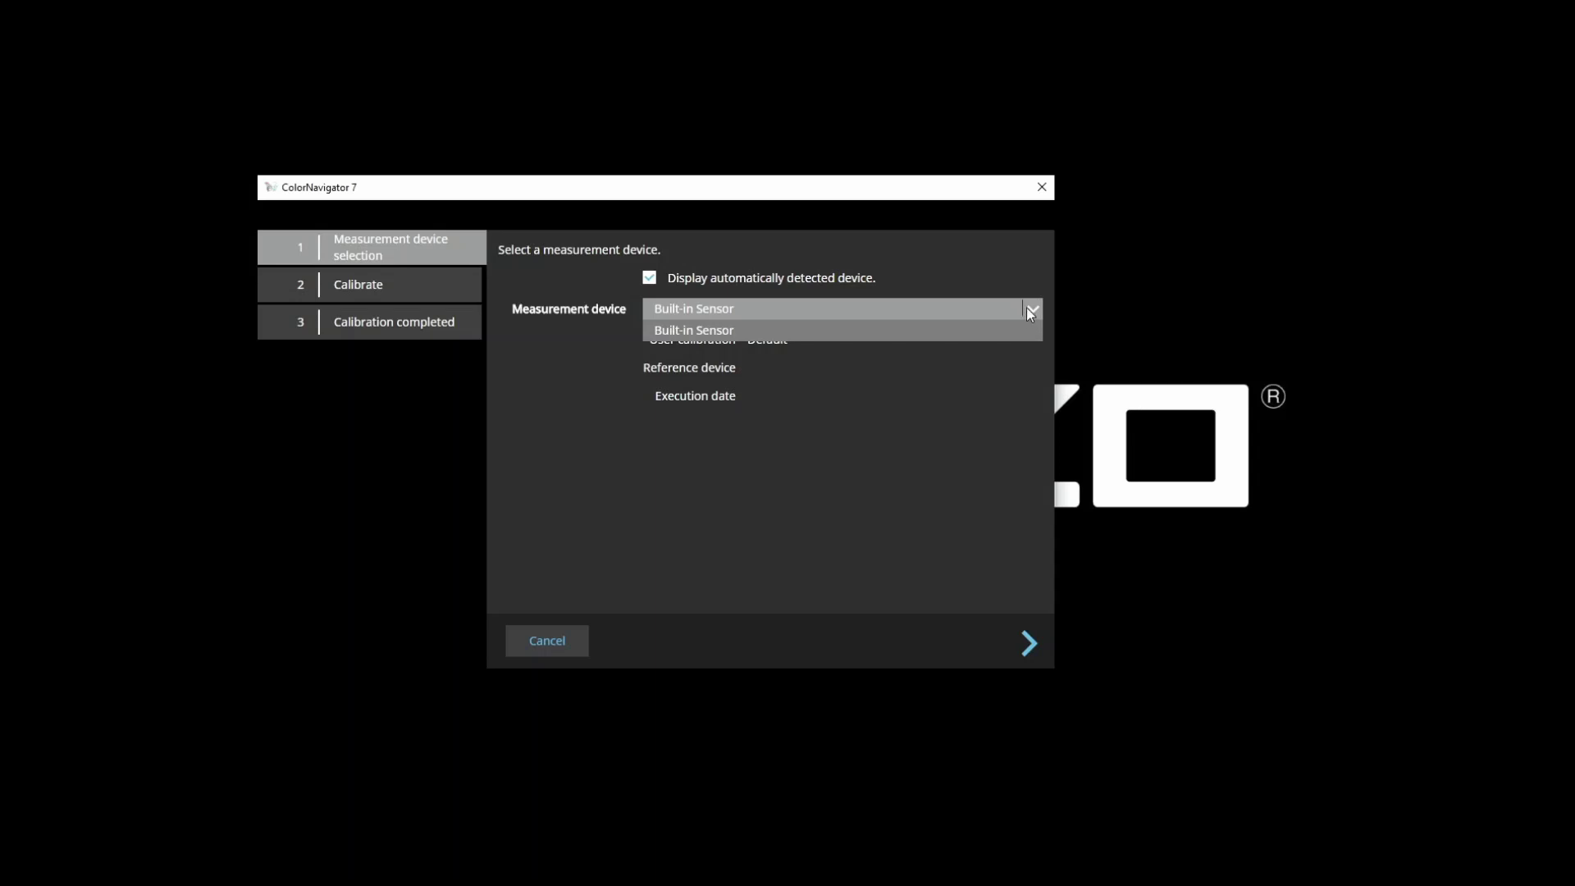
left_click(927, 457)
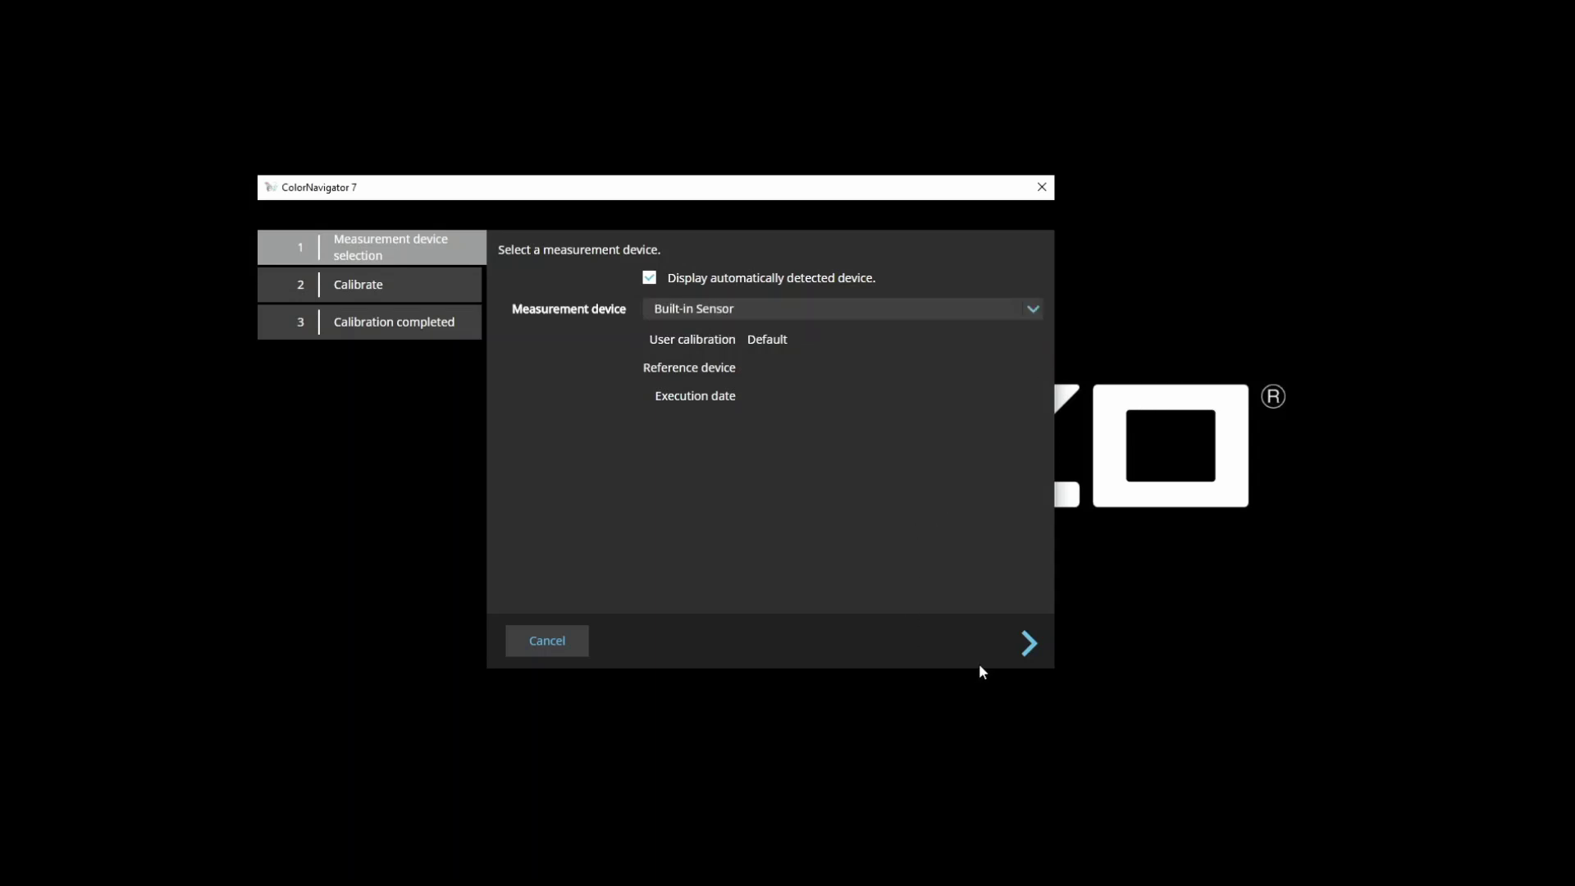
left_click(1029, 643)
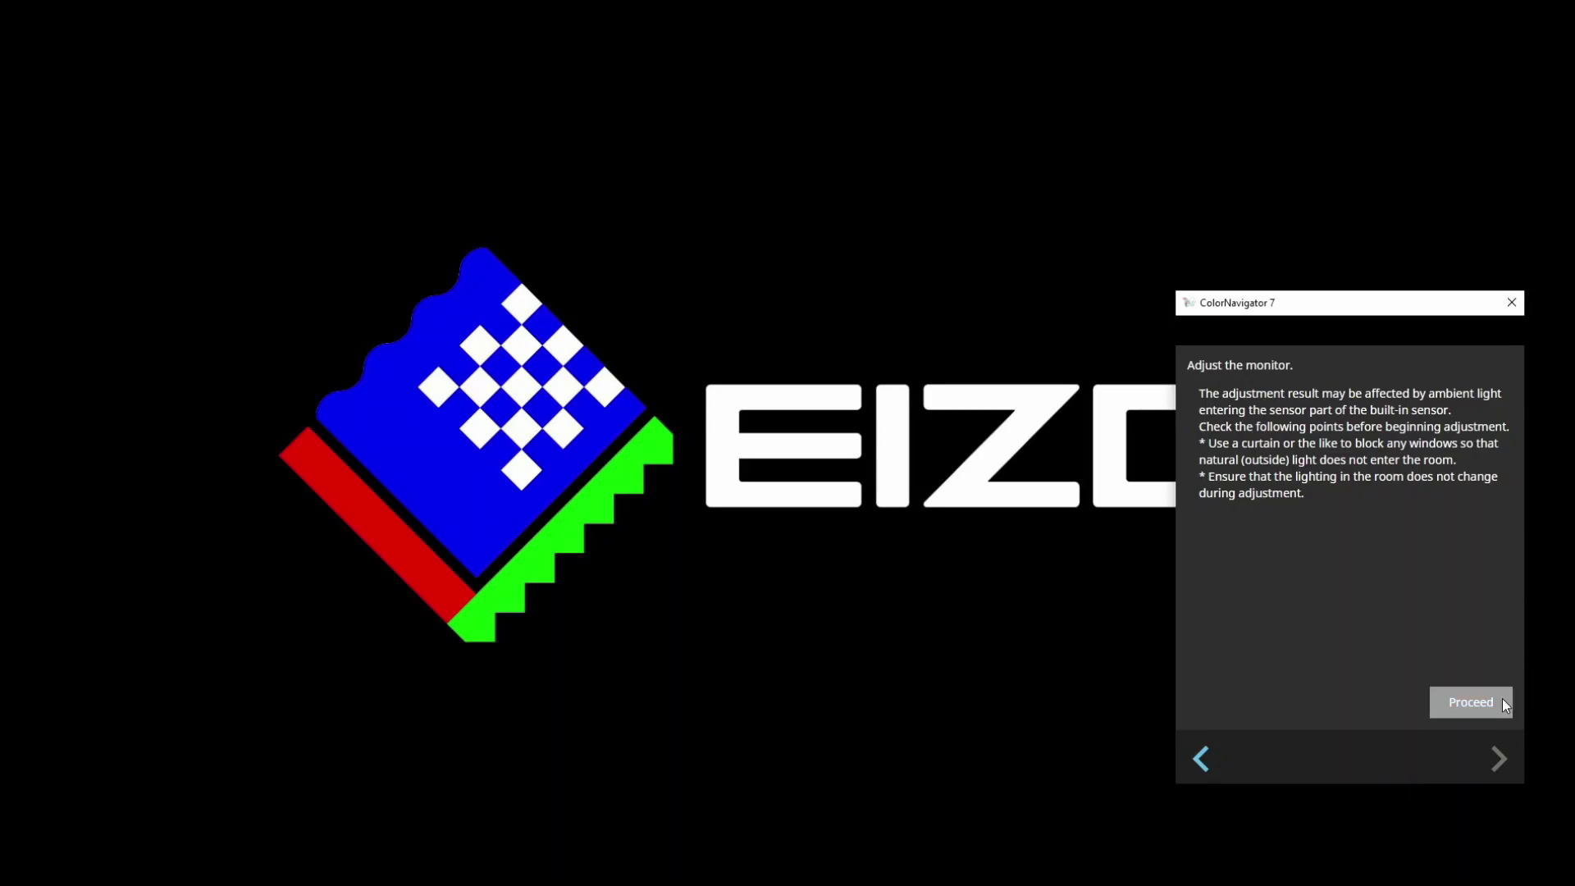
left_click(1470, 703)
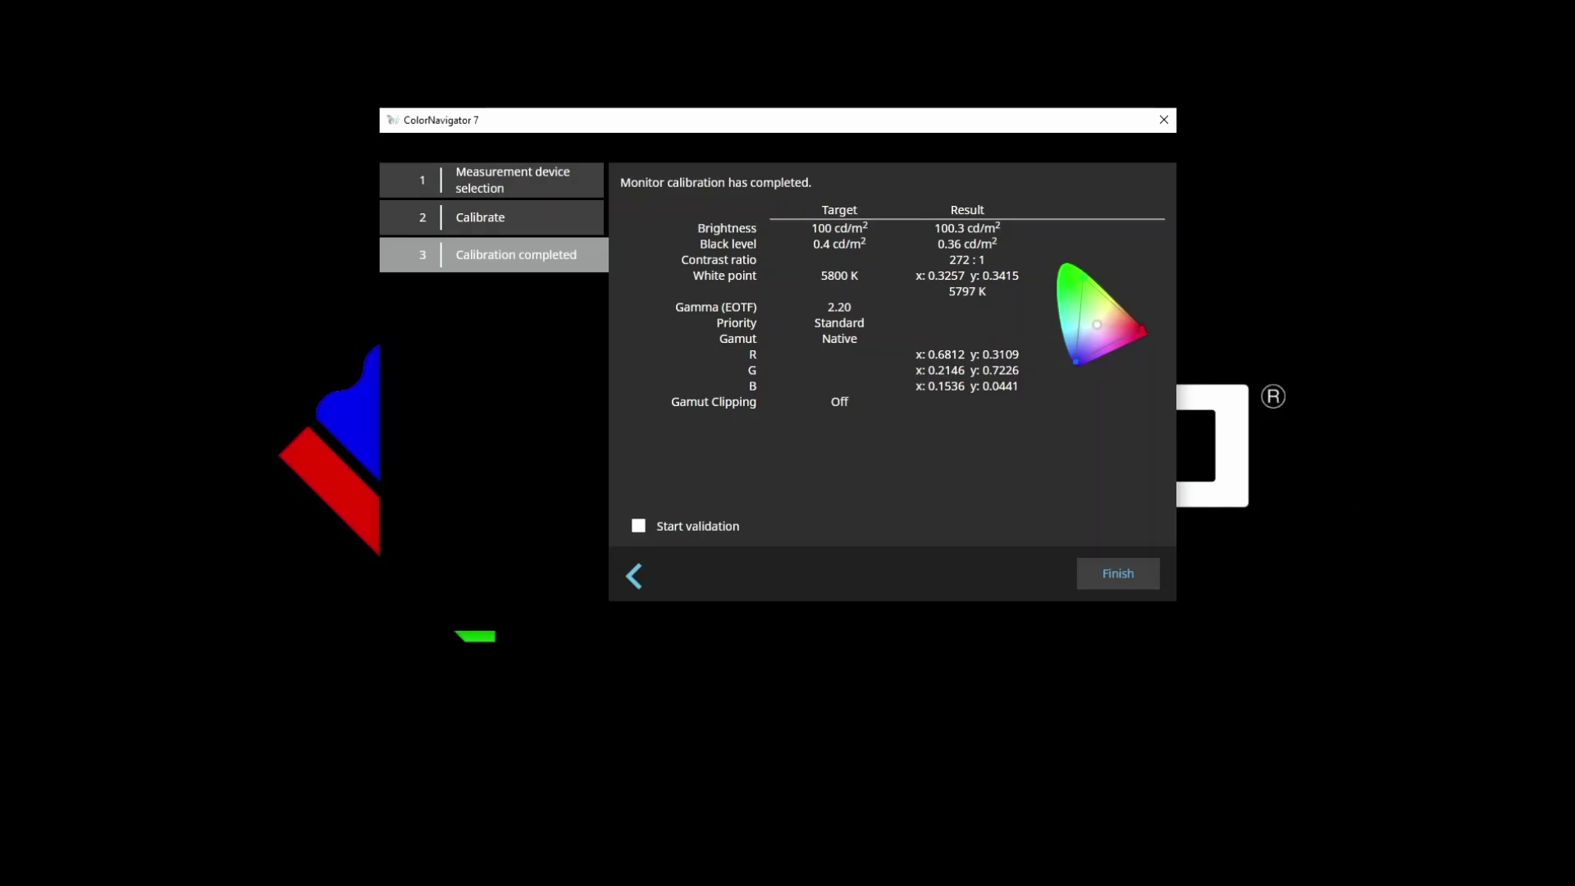
left_click(1111, 577)
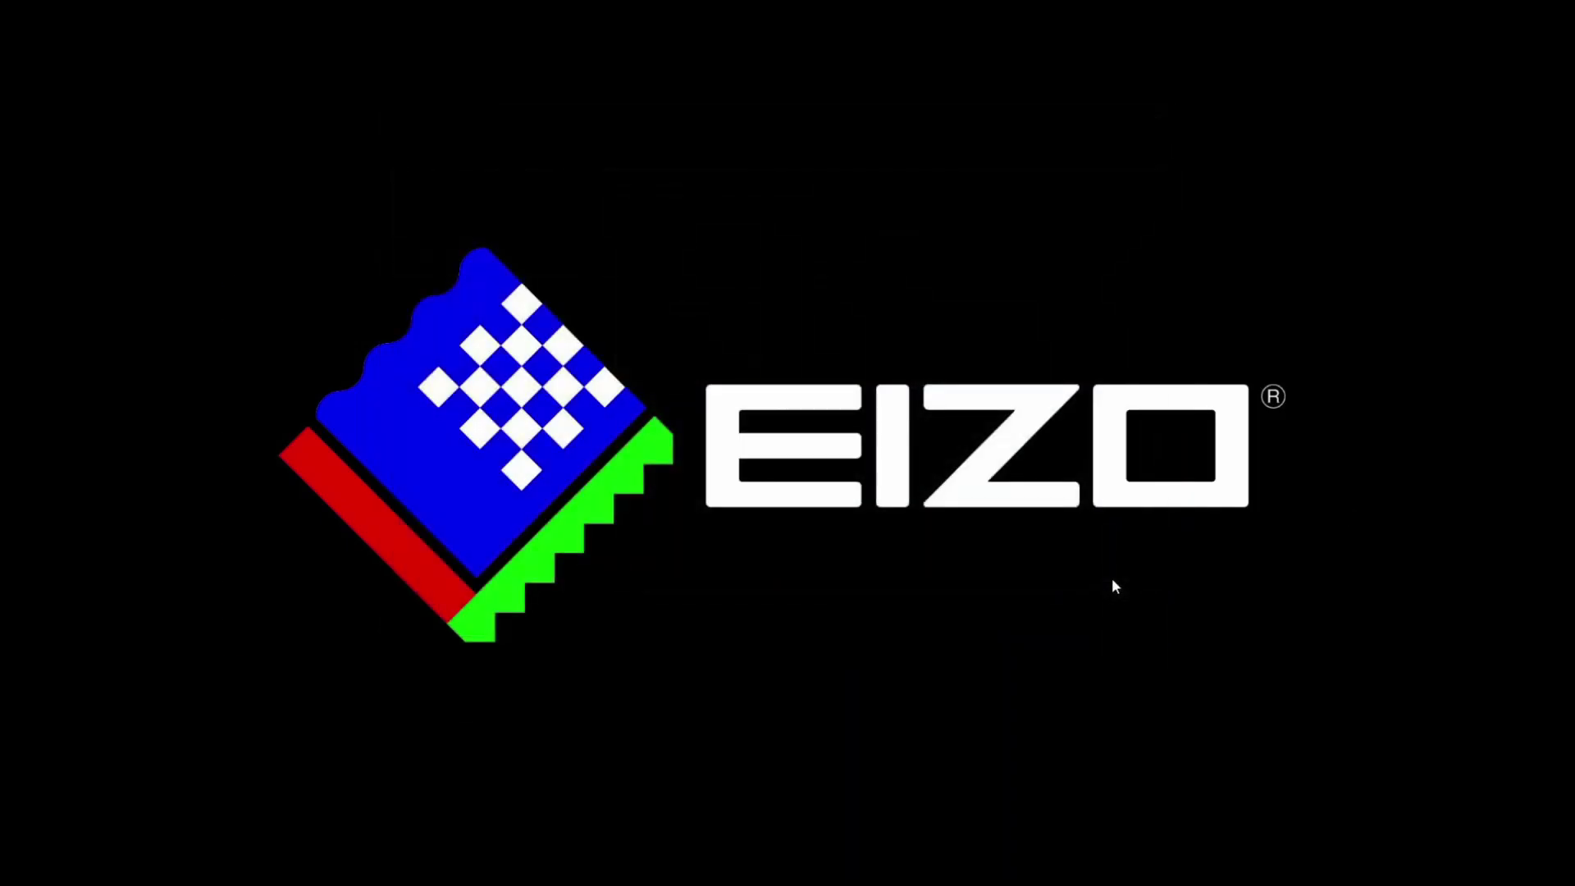
Step: Review the monitor's management policy and accept periodic SelfCalibration monthly on the 1st Sunday at 11:00, not while in use
left_click(890, 238)
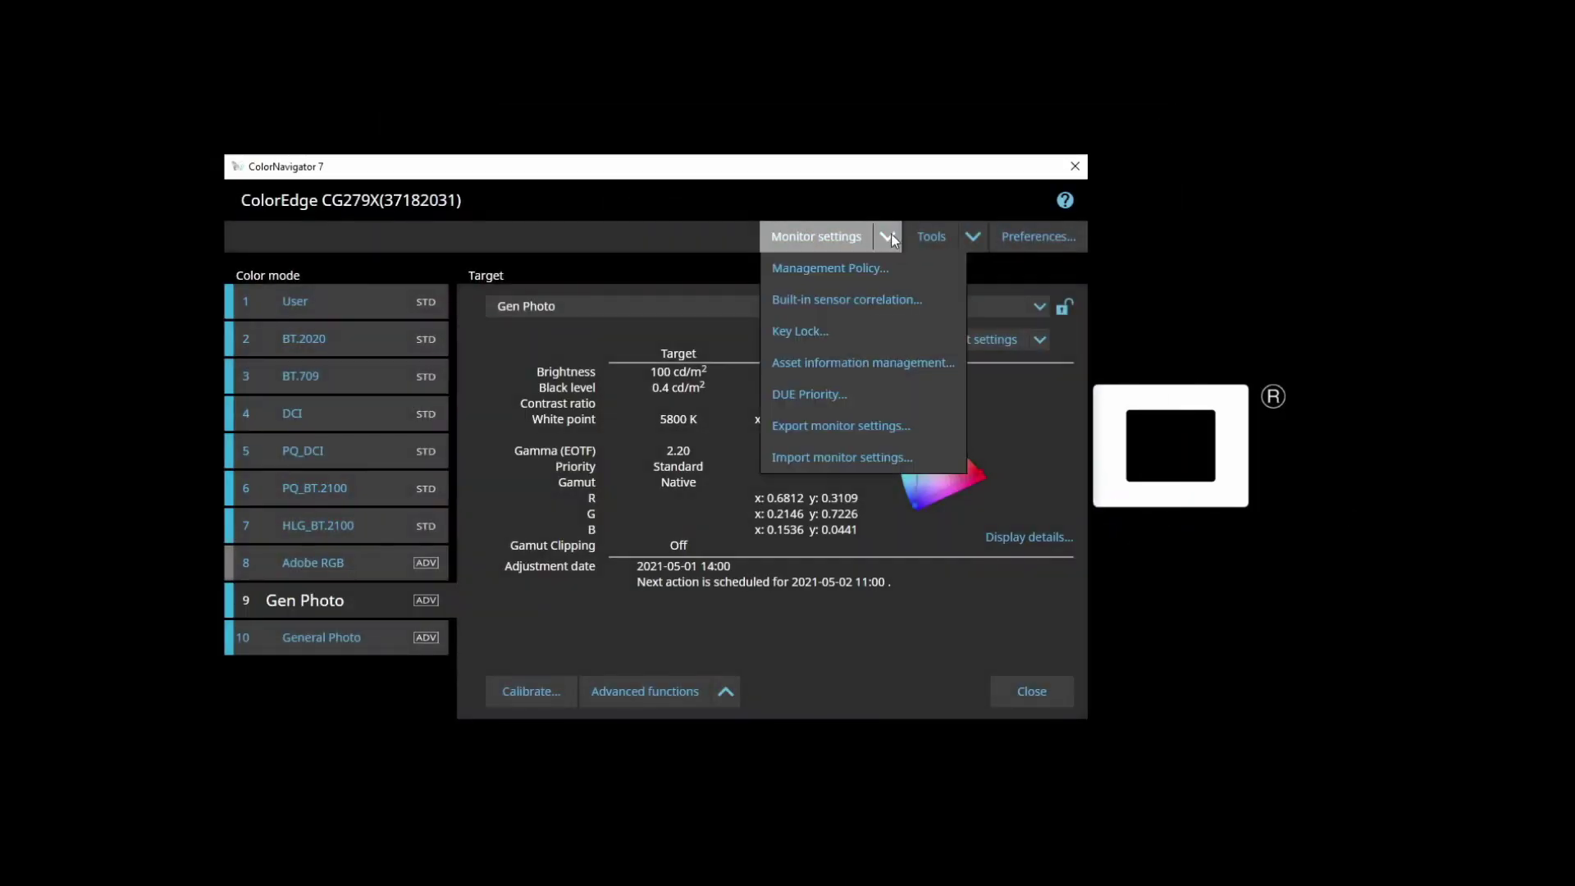
left_click(867, 271)
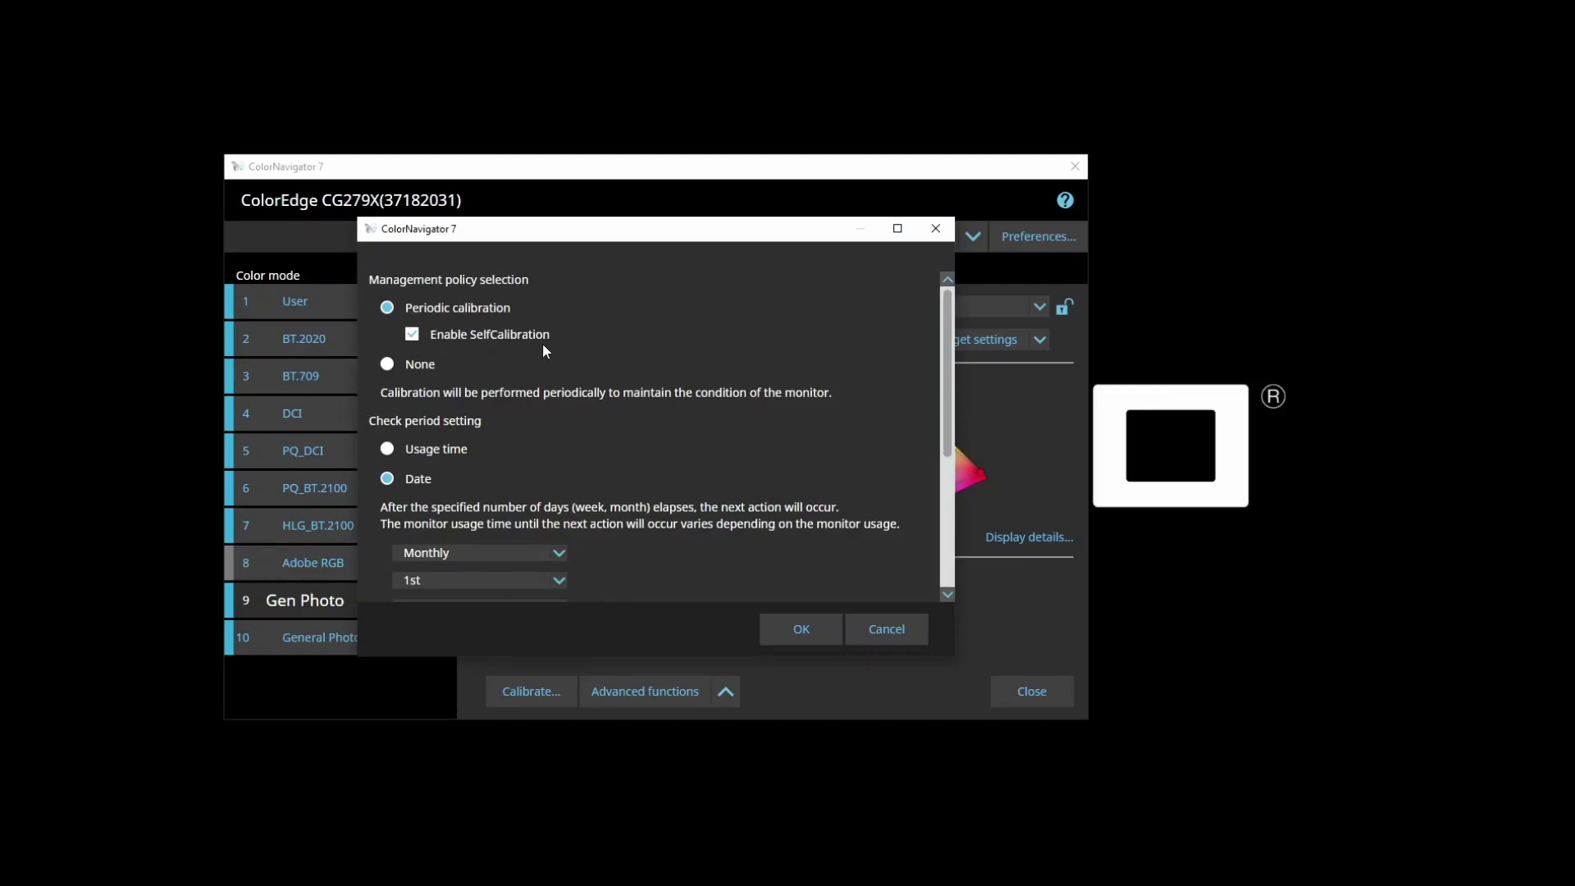
scroll(543, 343, "down", 3)
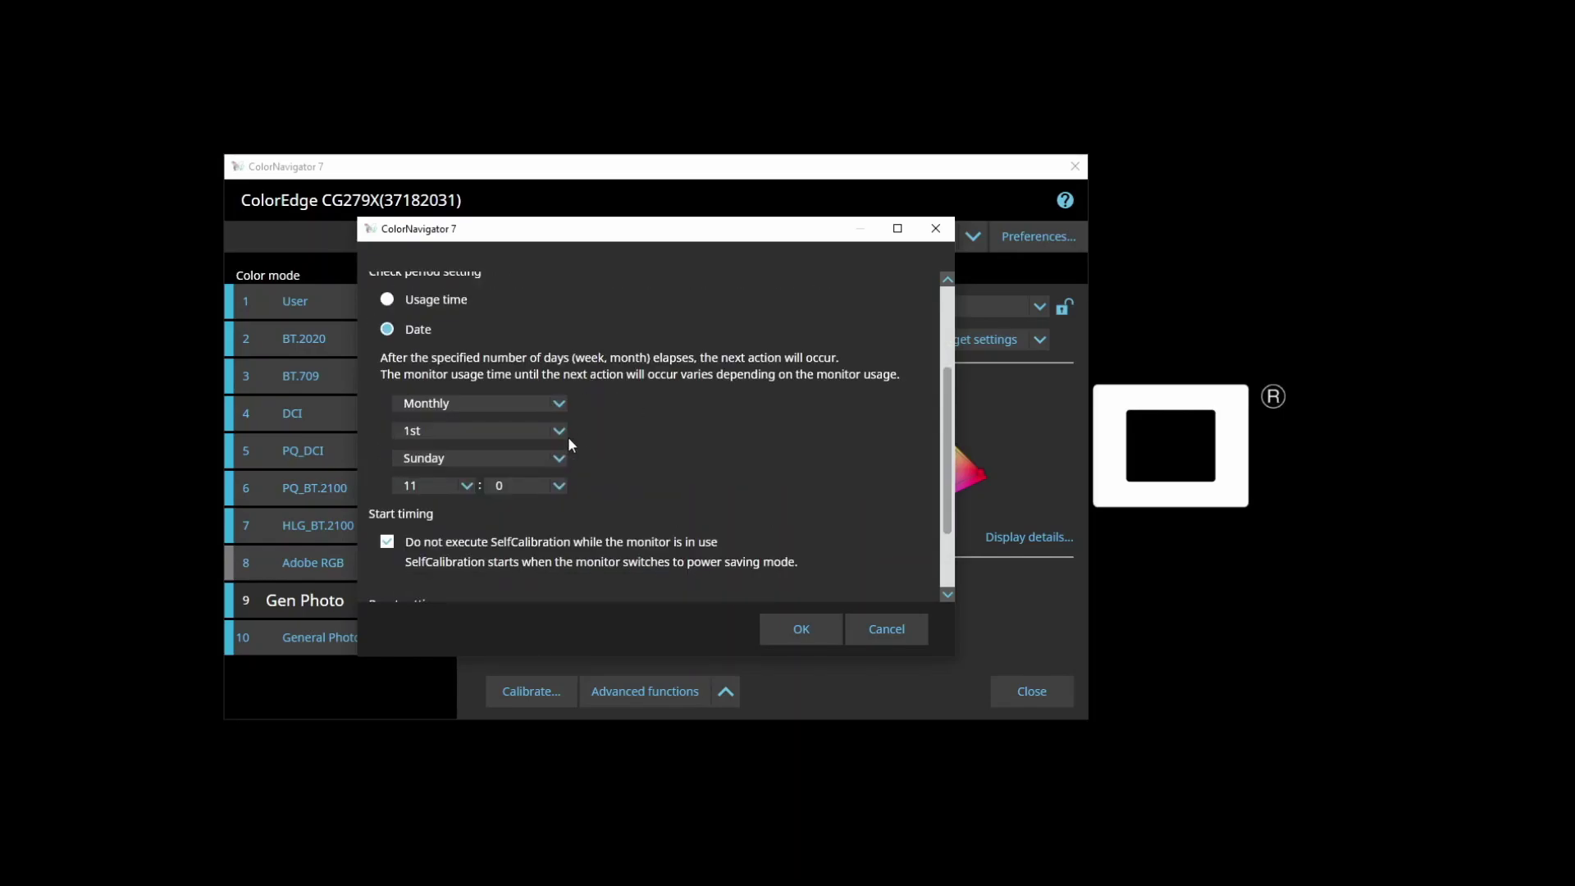
scroll(733, 382, "down", 2)
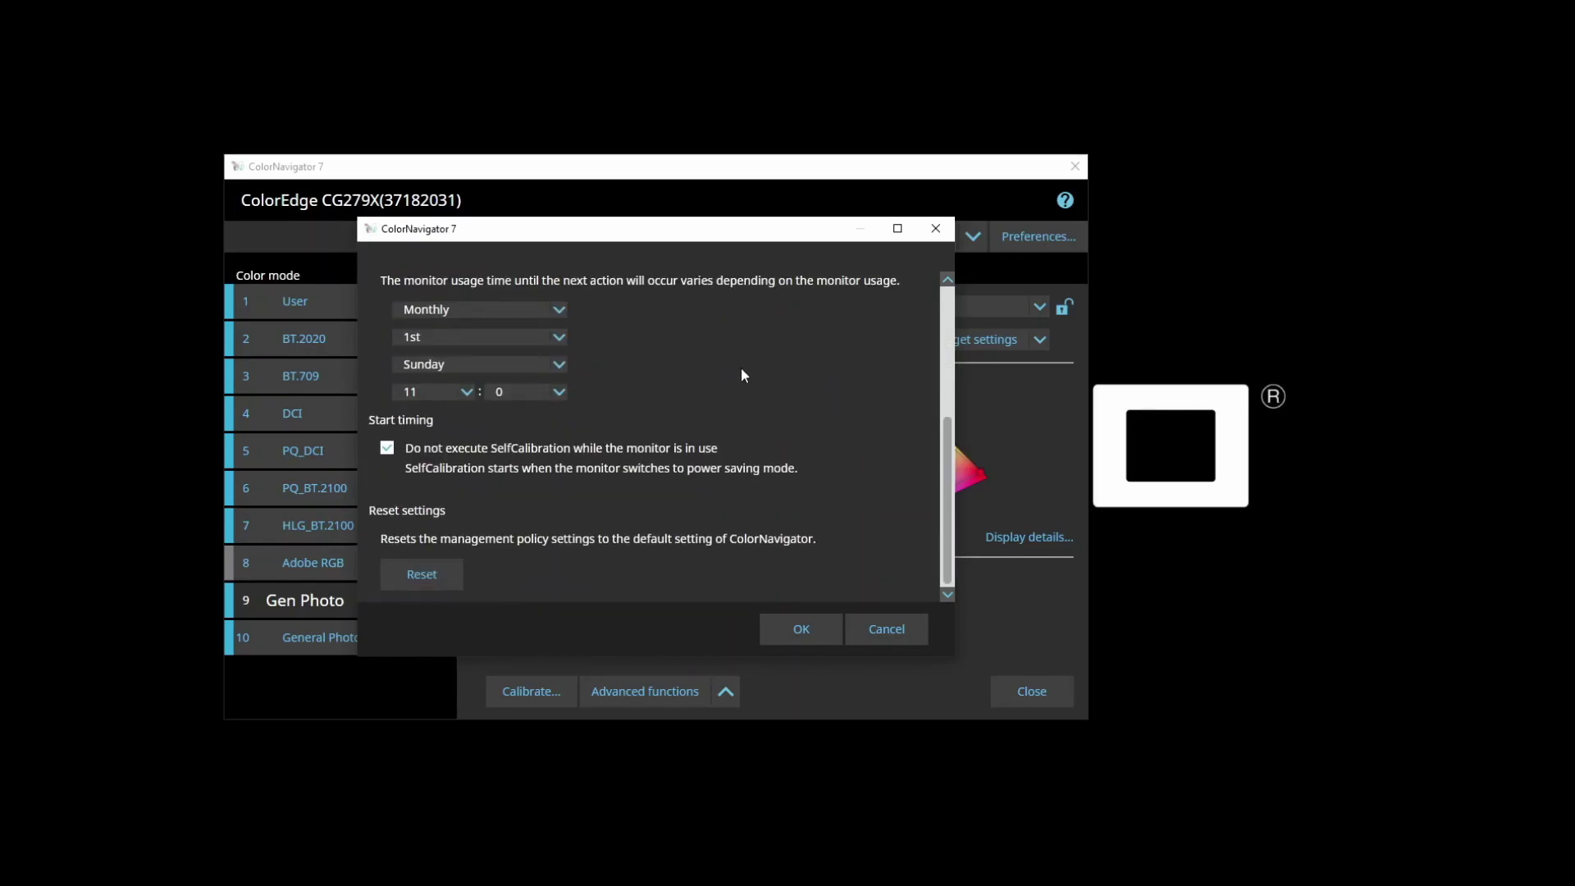
left_click(775, 618)
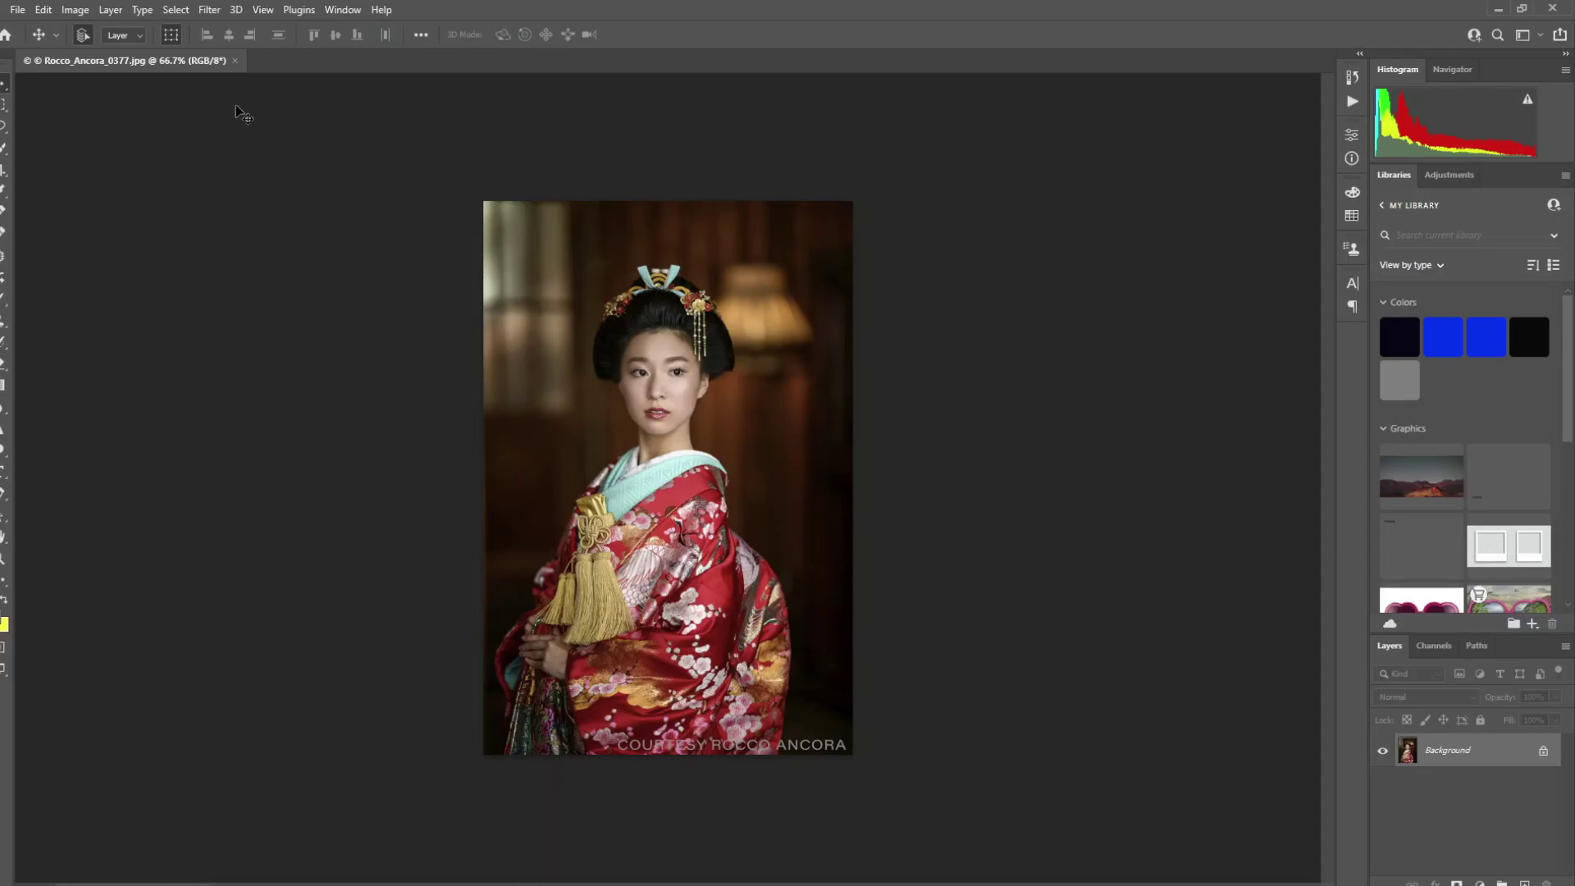
Step: Start a custom proof setup for the photo and choose cifa_3880_edition310_m_bk as the device to simulate
left_click(263, 10)
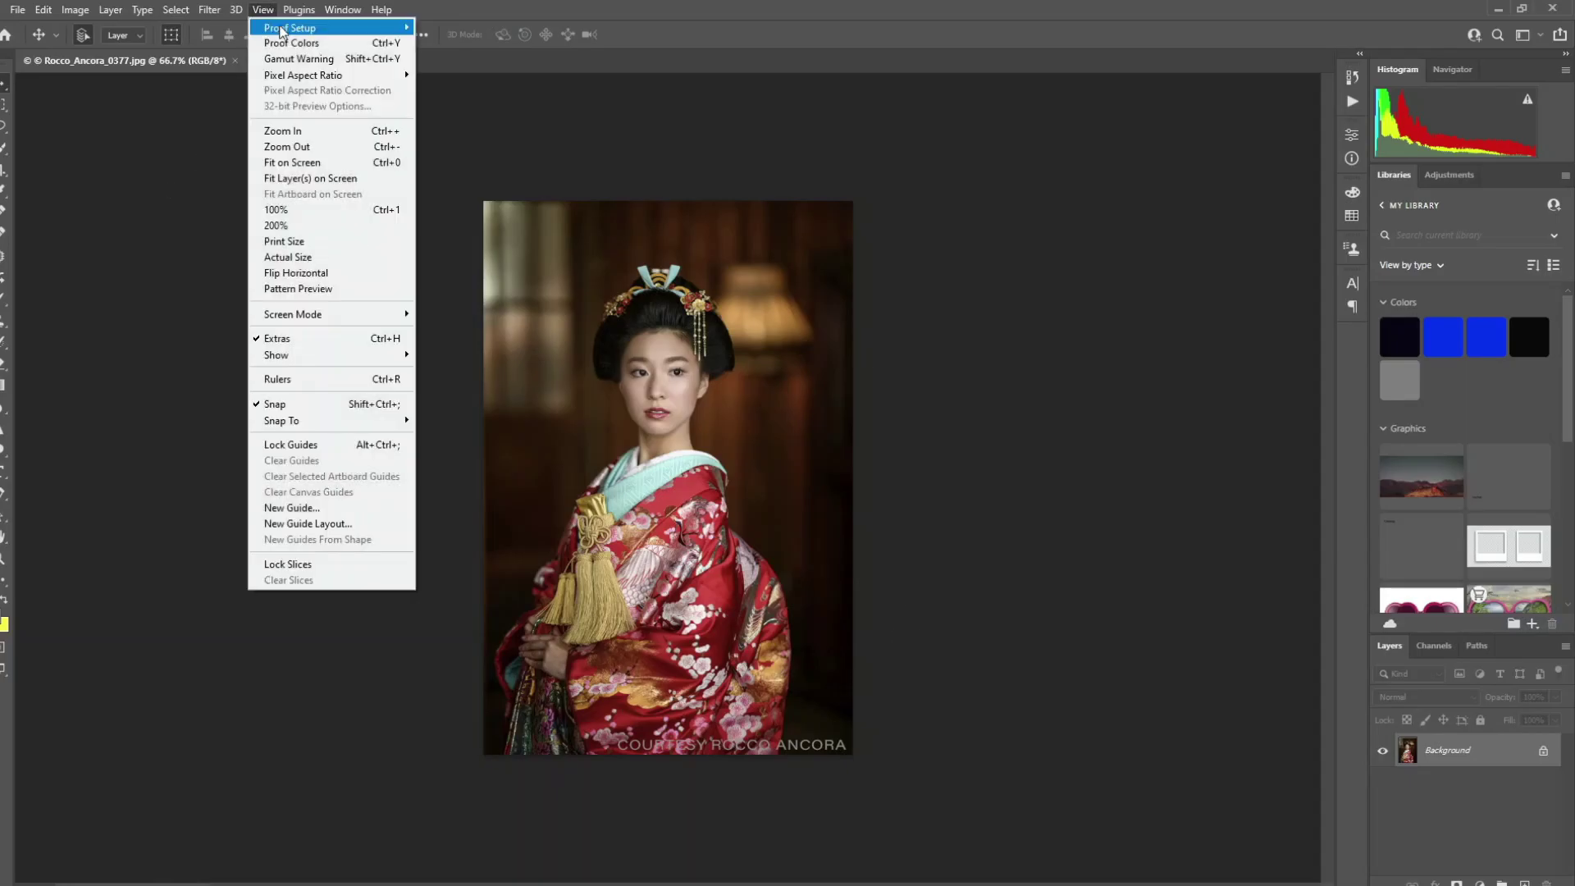
mouse_move(281, 31)
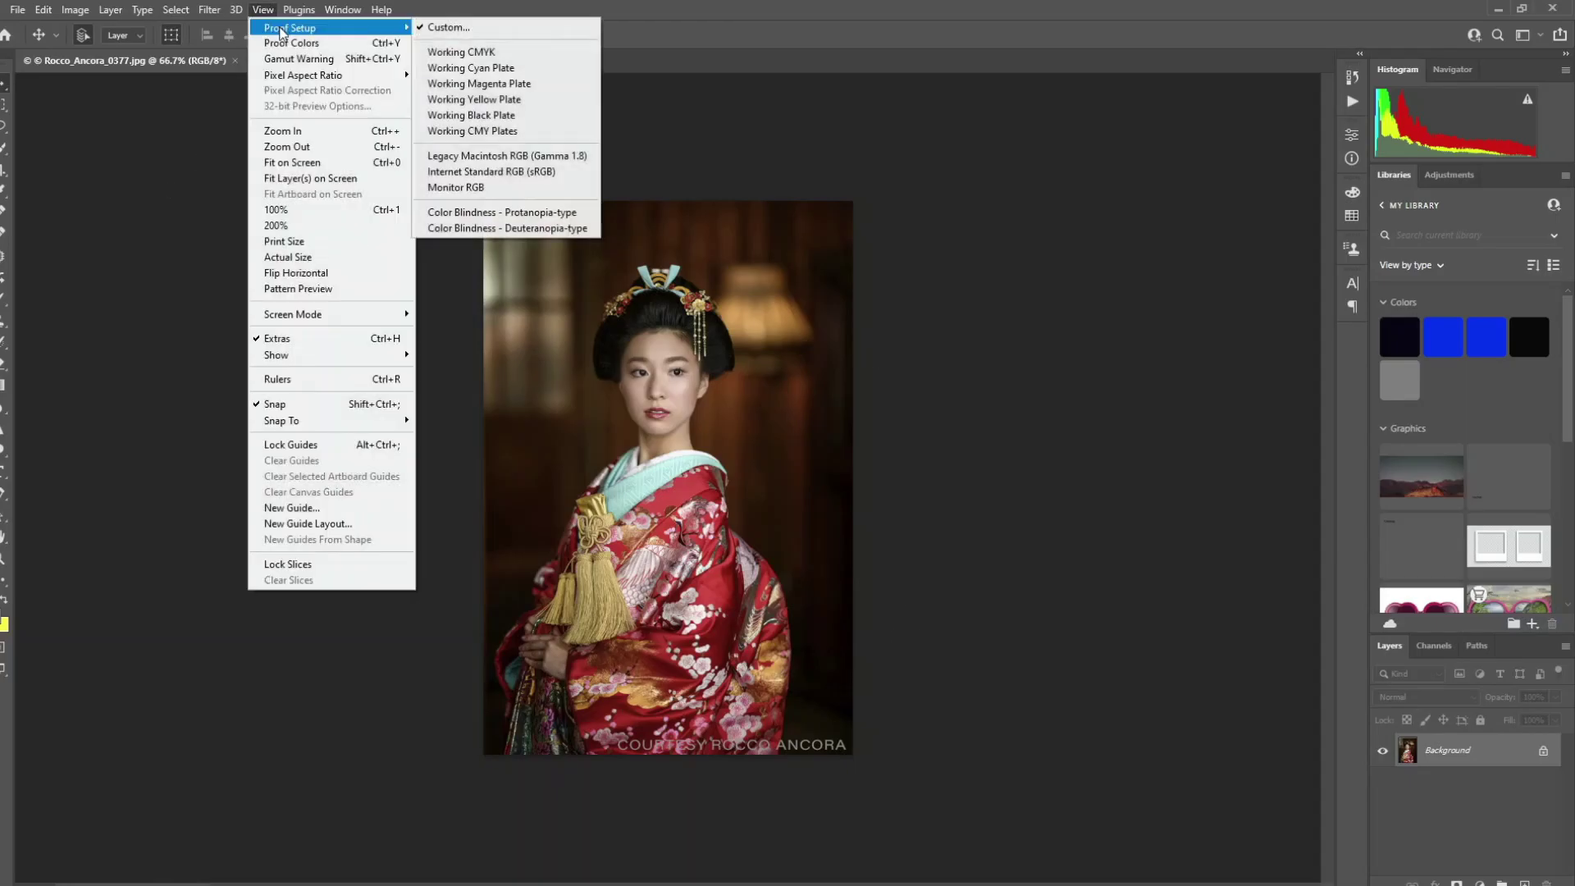
left_click(421, 29)
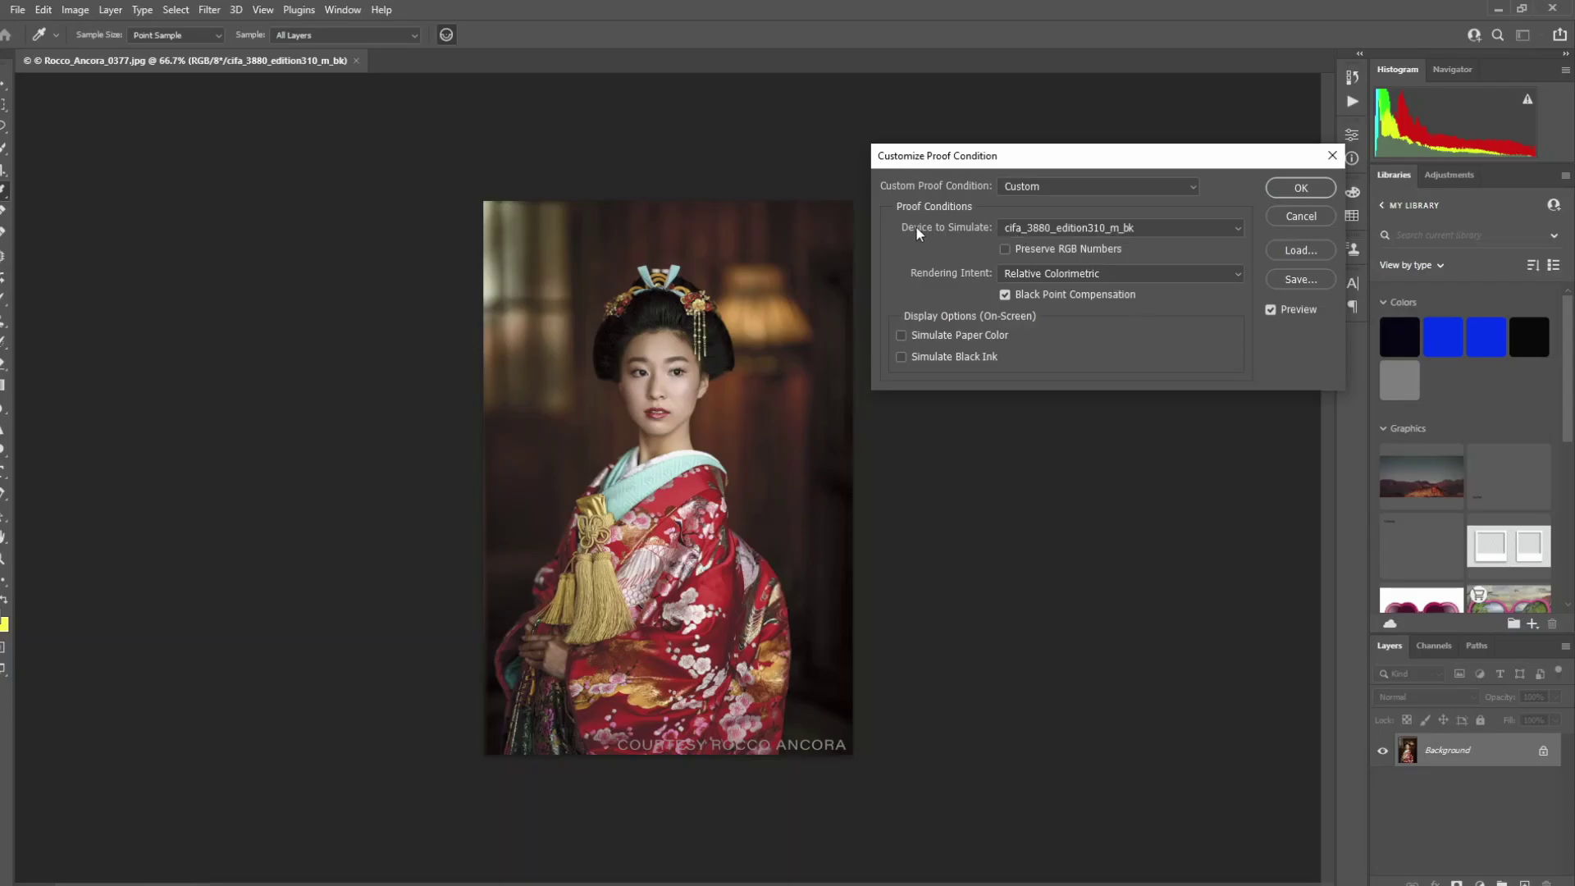
left_click(1152, 229)
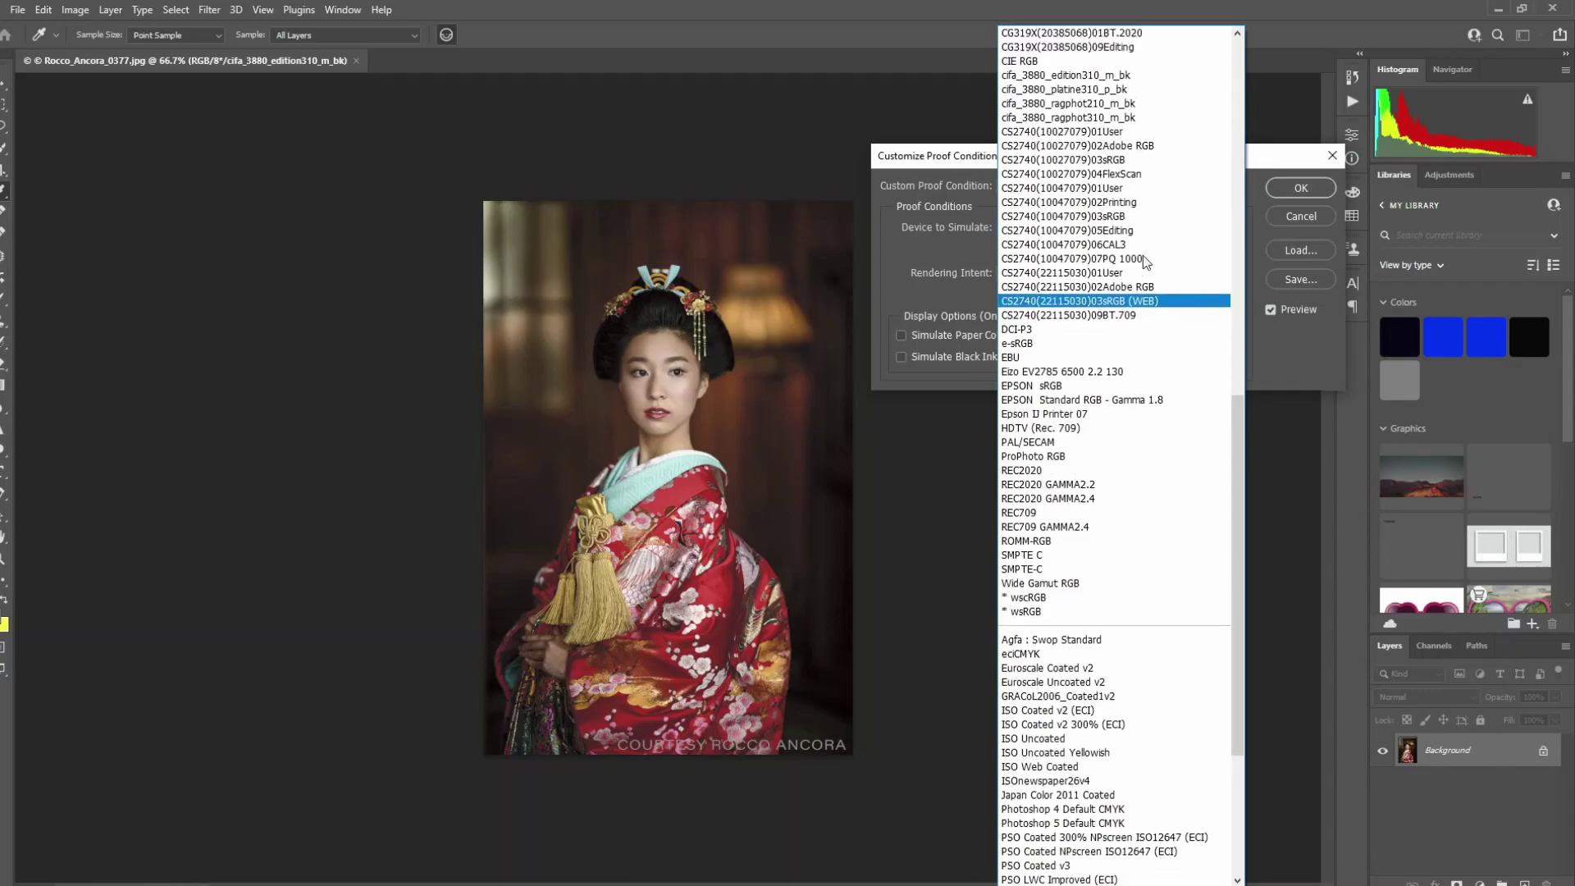
scroll(1132, 279, "up", 6)
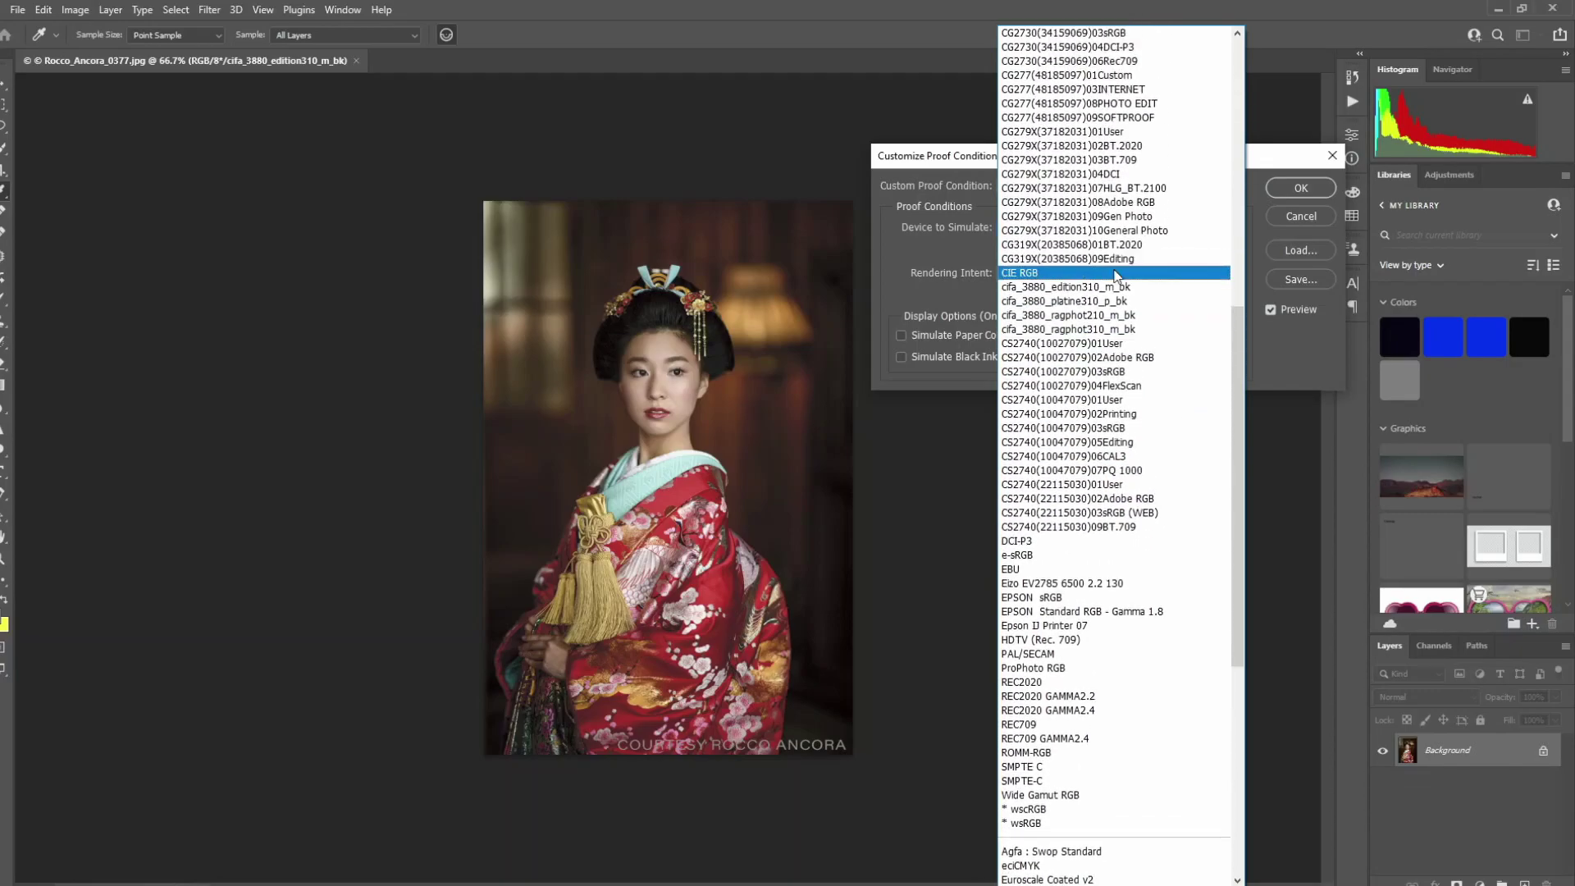
left_click(1081, 289)
Step: Compare the photo with and without the proof preview, and apply the custom proof condition
left_click(1272, 309)
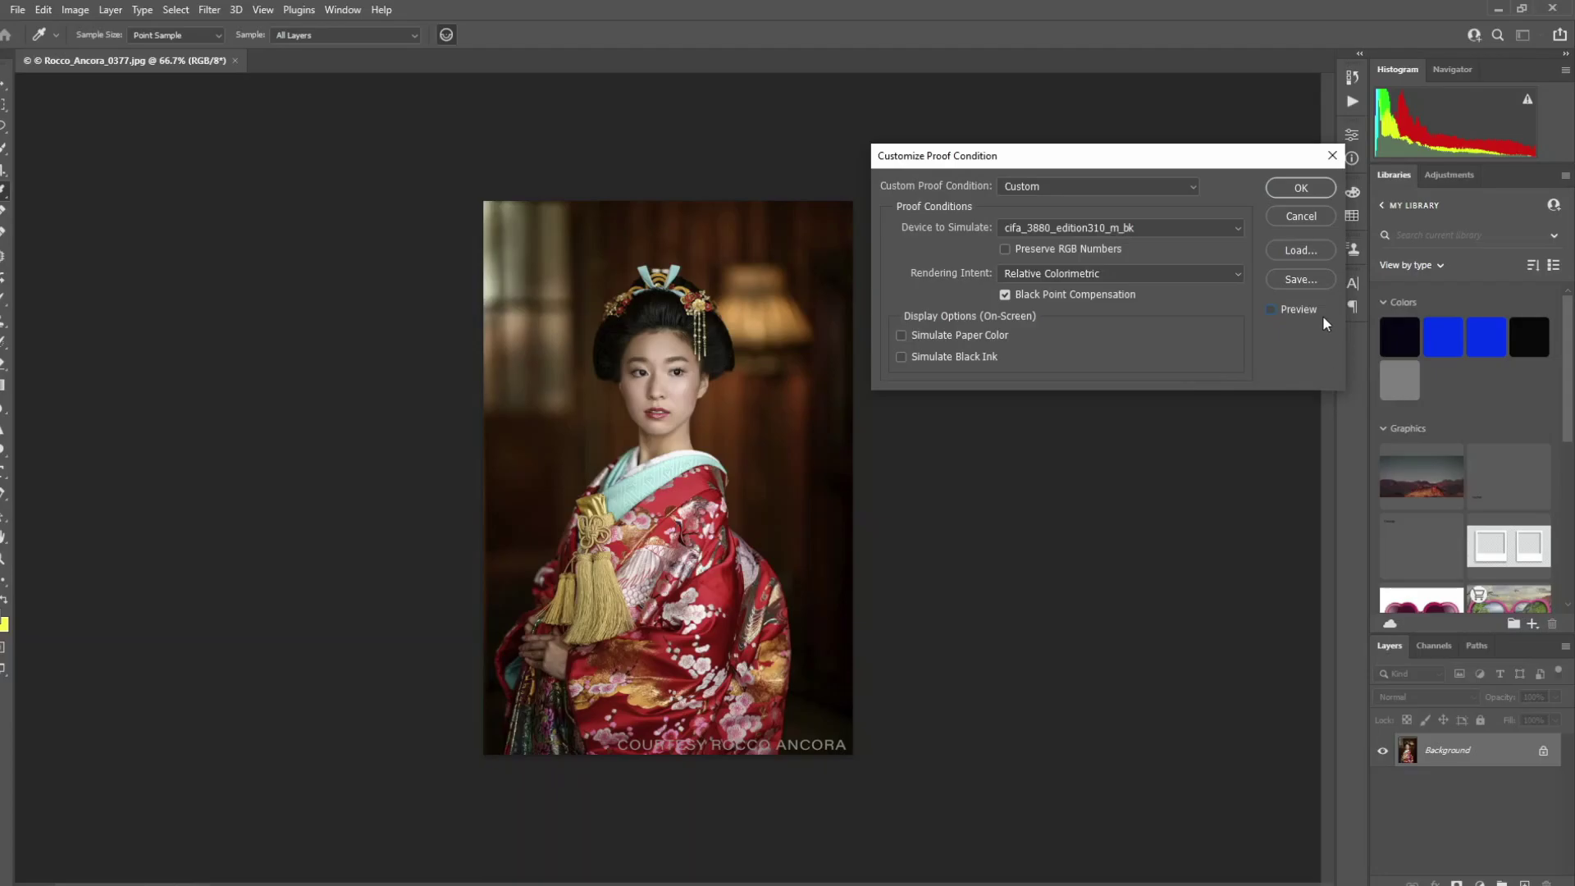
left_click(1270, 311)
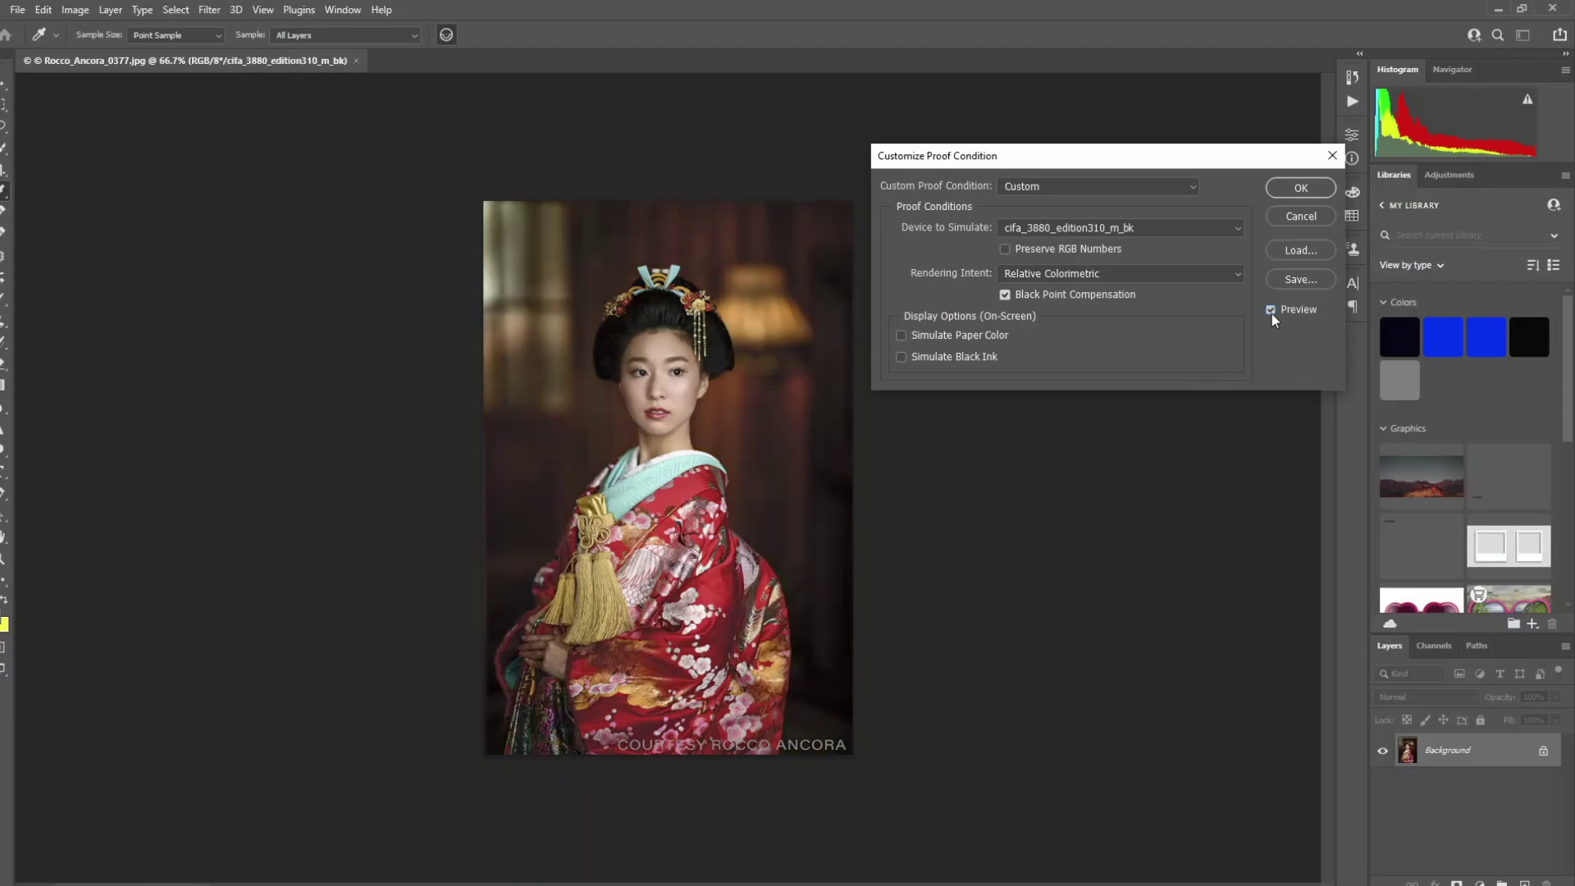
left_click(1271, 312)
left_click(1301, 189)
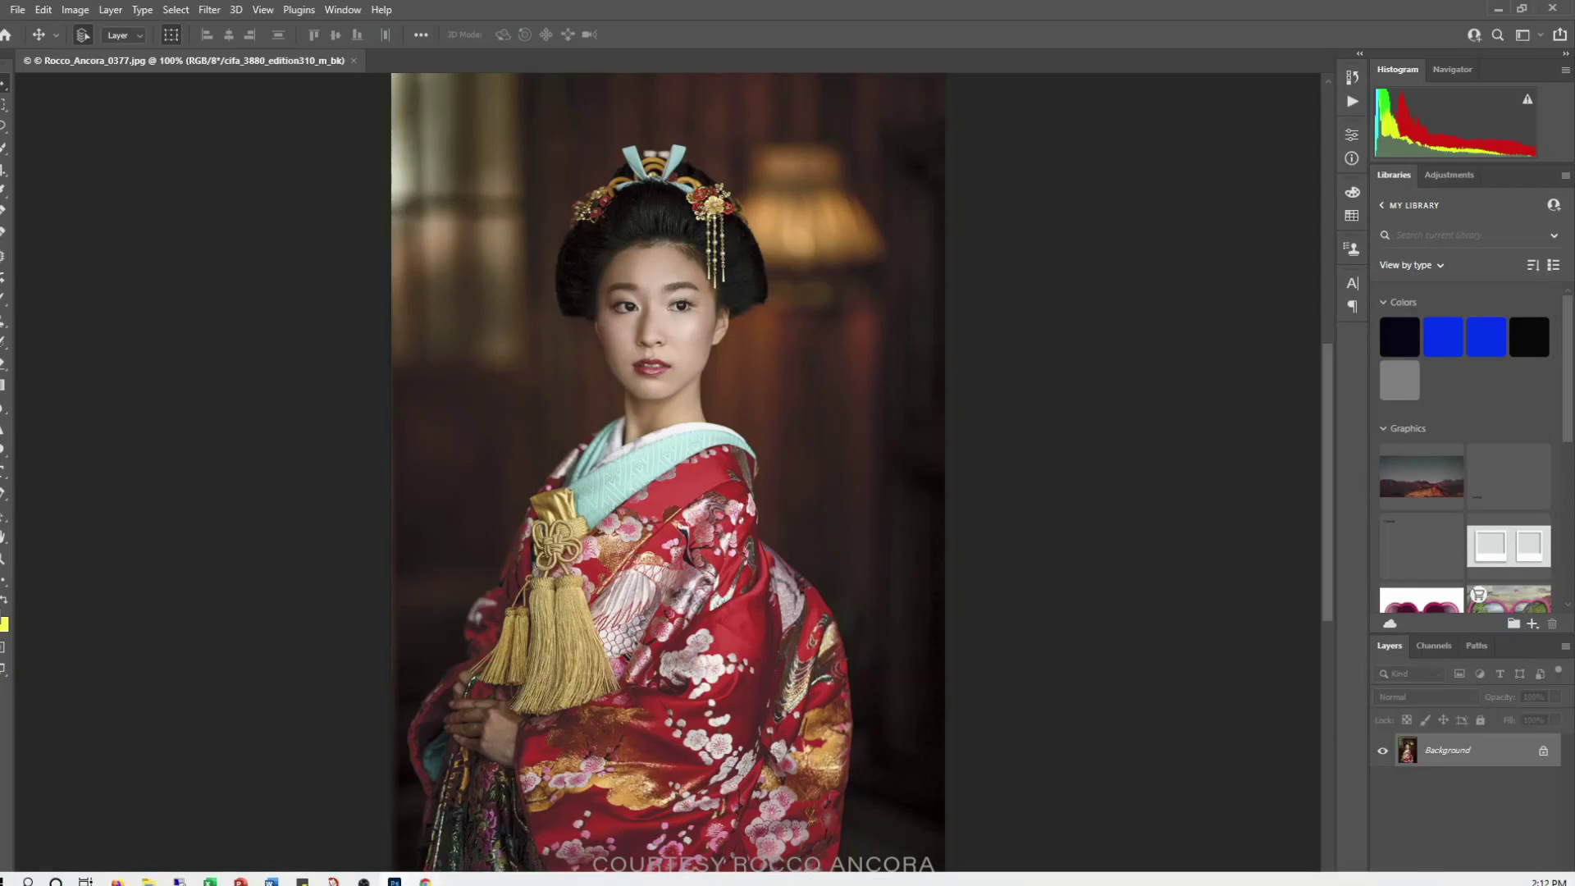
Step: Switch to Chrome and open the Tutorial Library in the Education section of the EIZO APAC community site
left_click(425, 882)
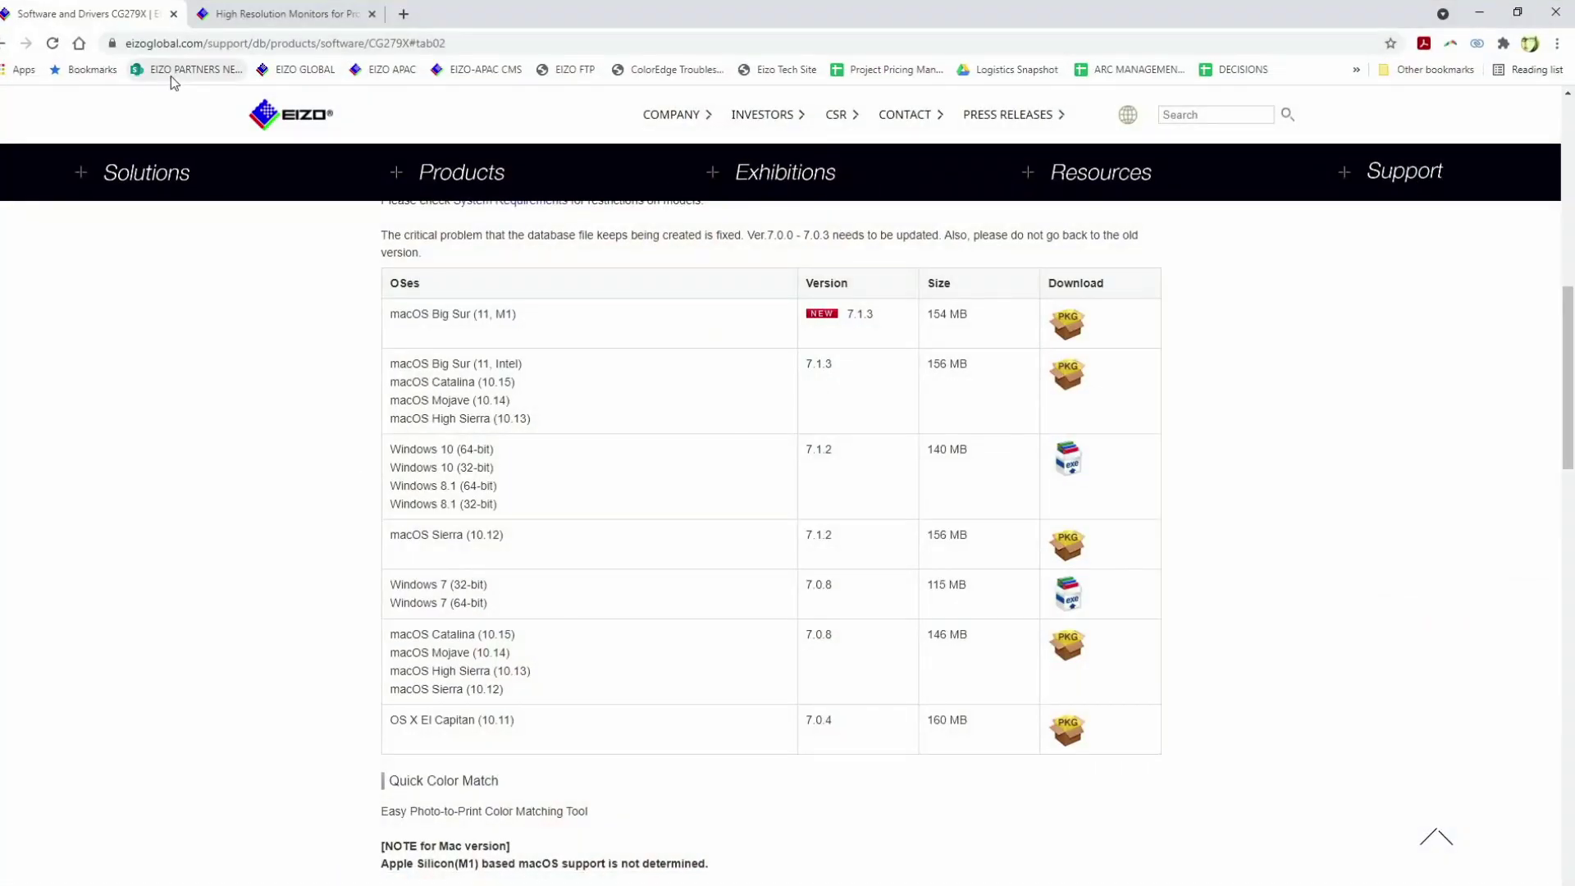
left_click(271, 15)
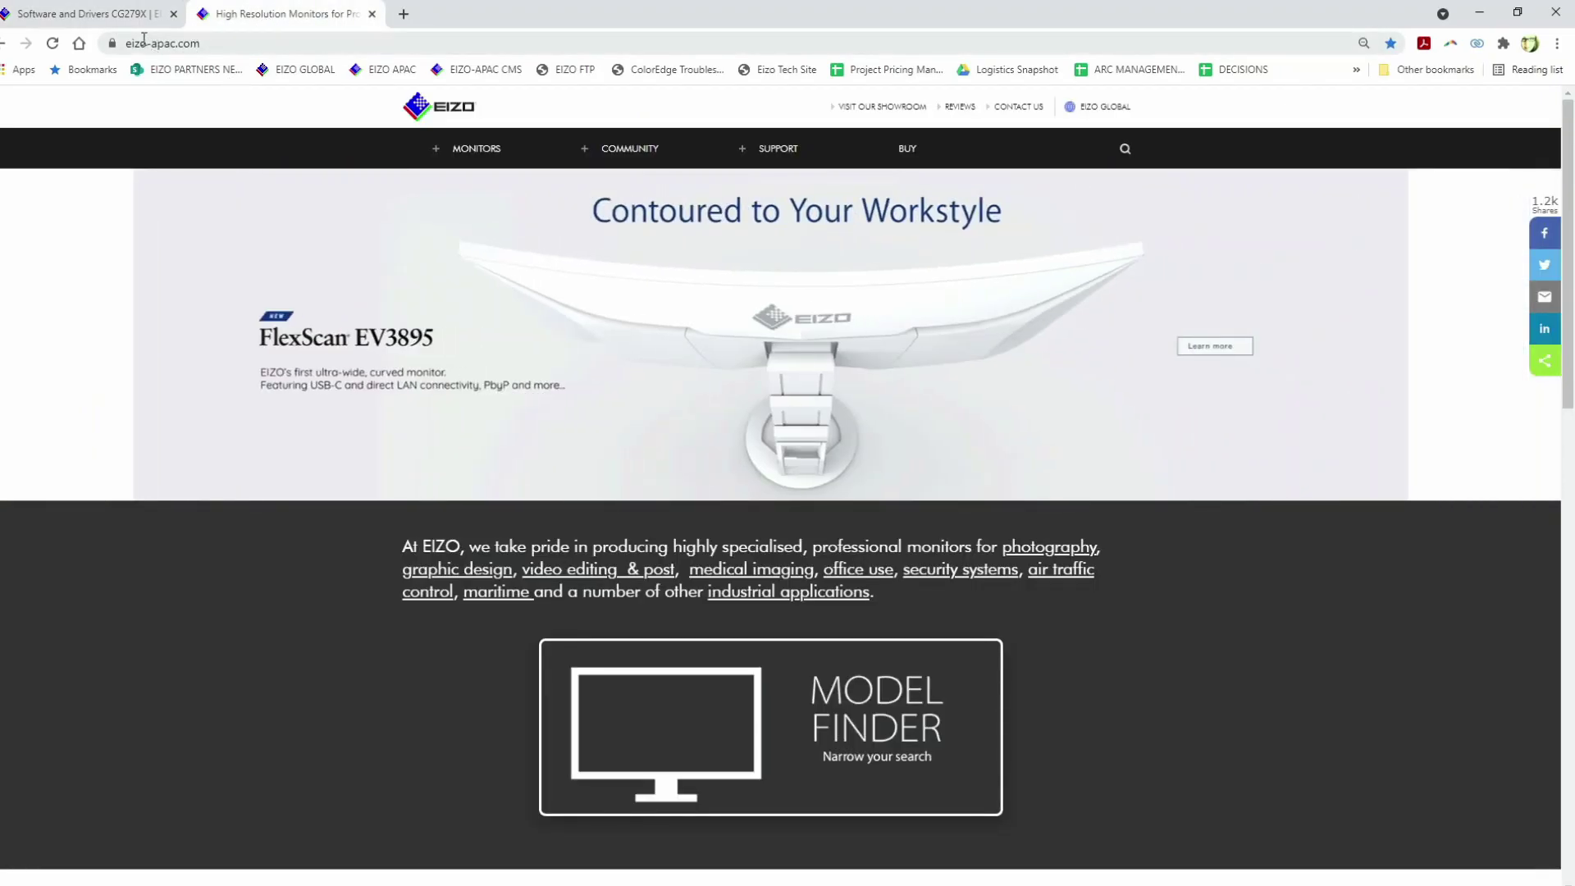
mouse_move(648, 143)
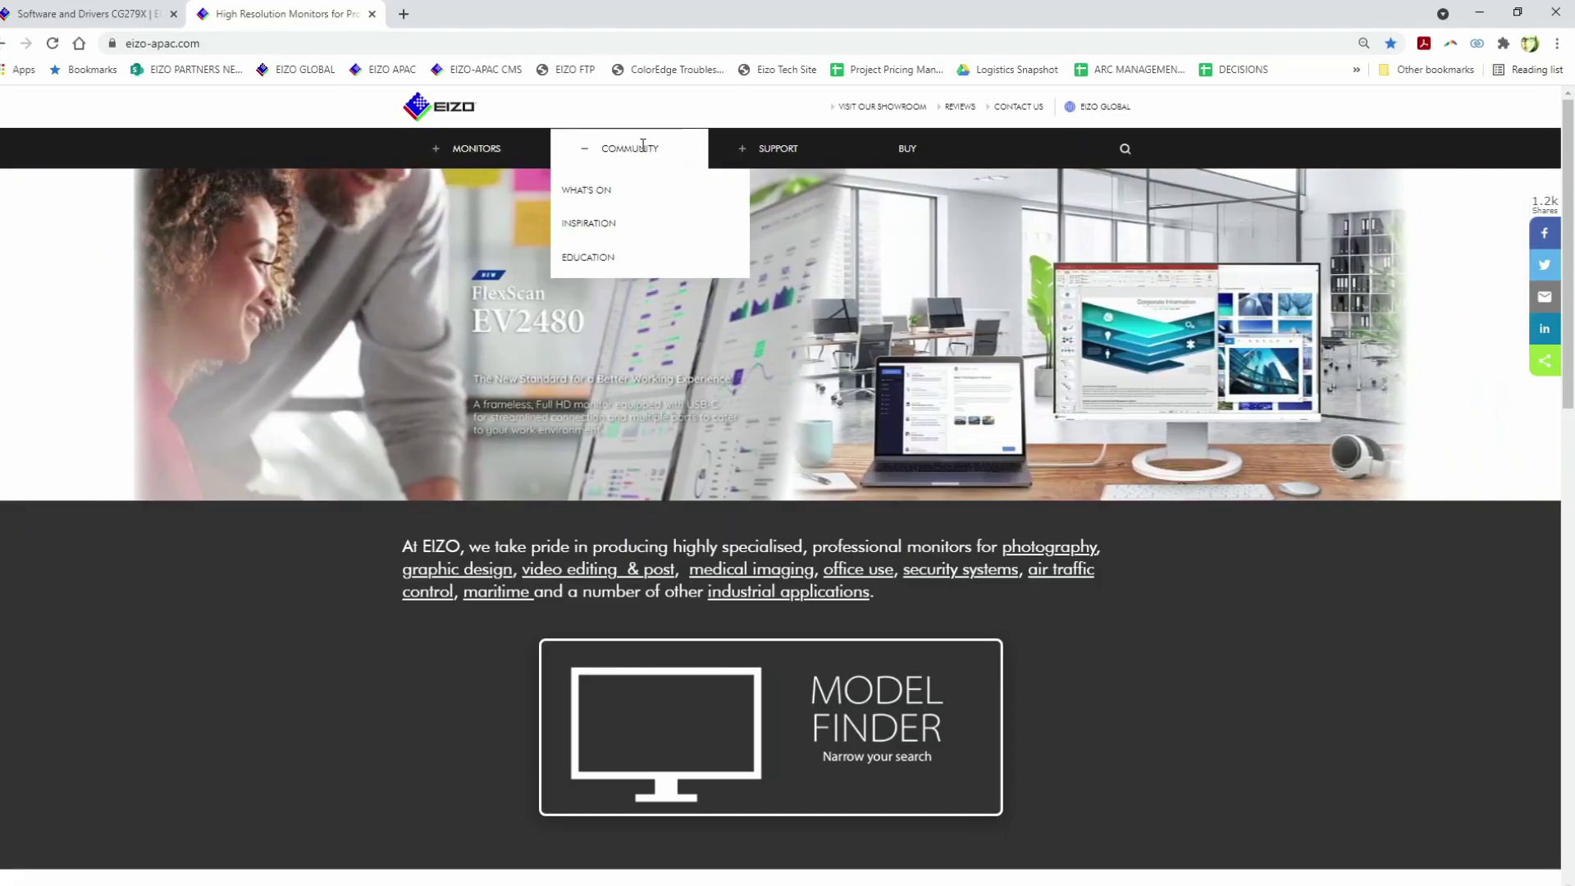
left_click(606, 261)
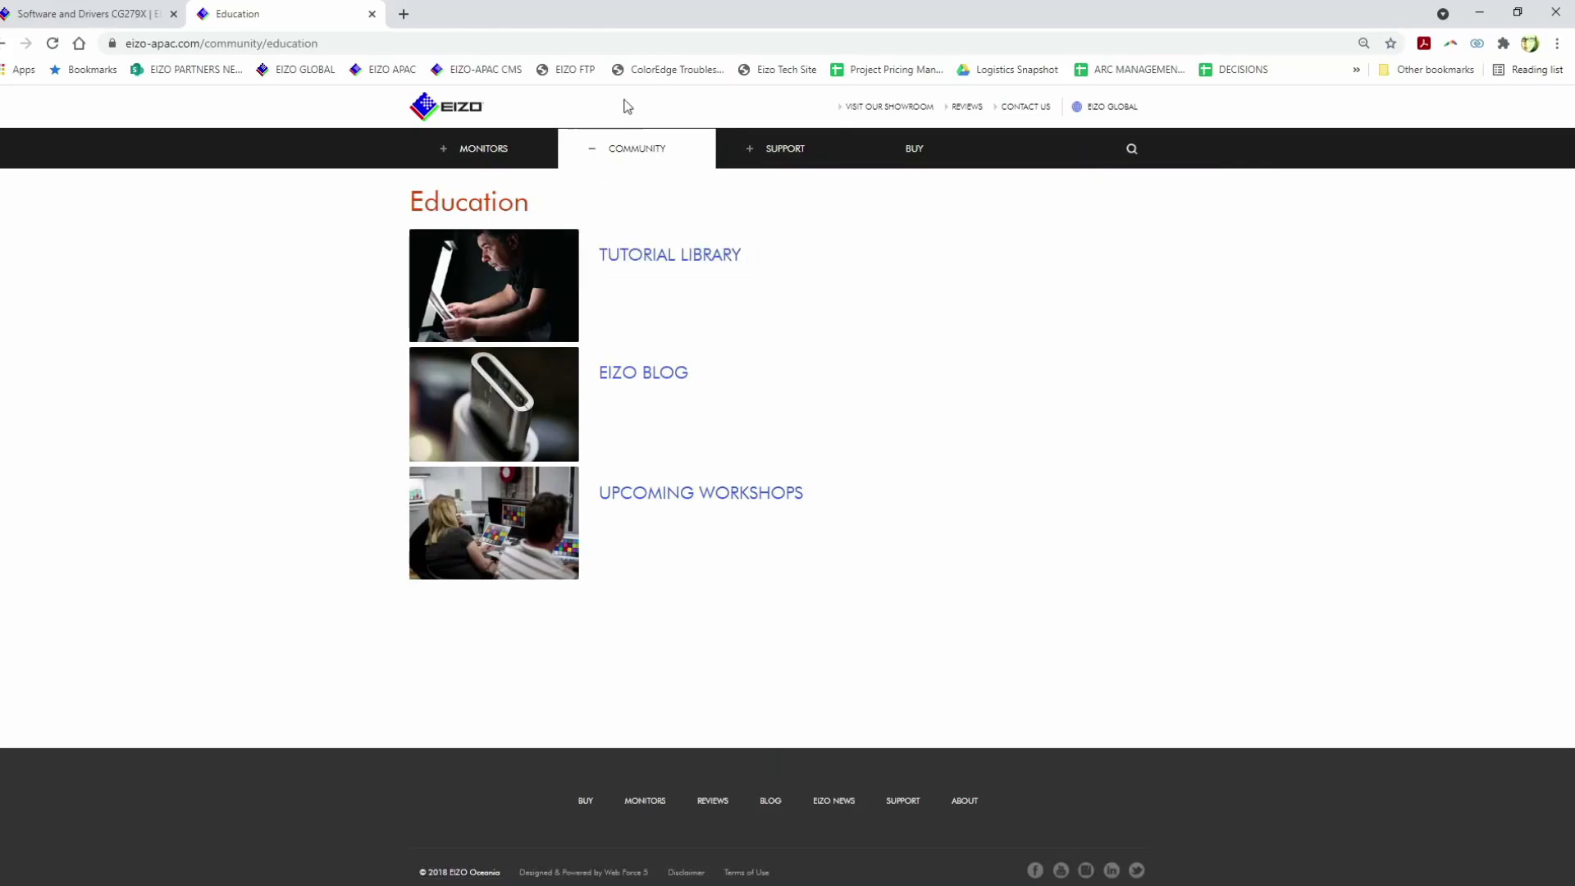
mouse_move(630, 155)
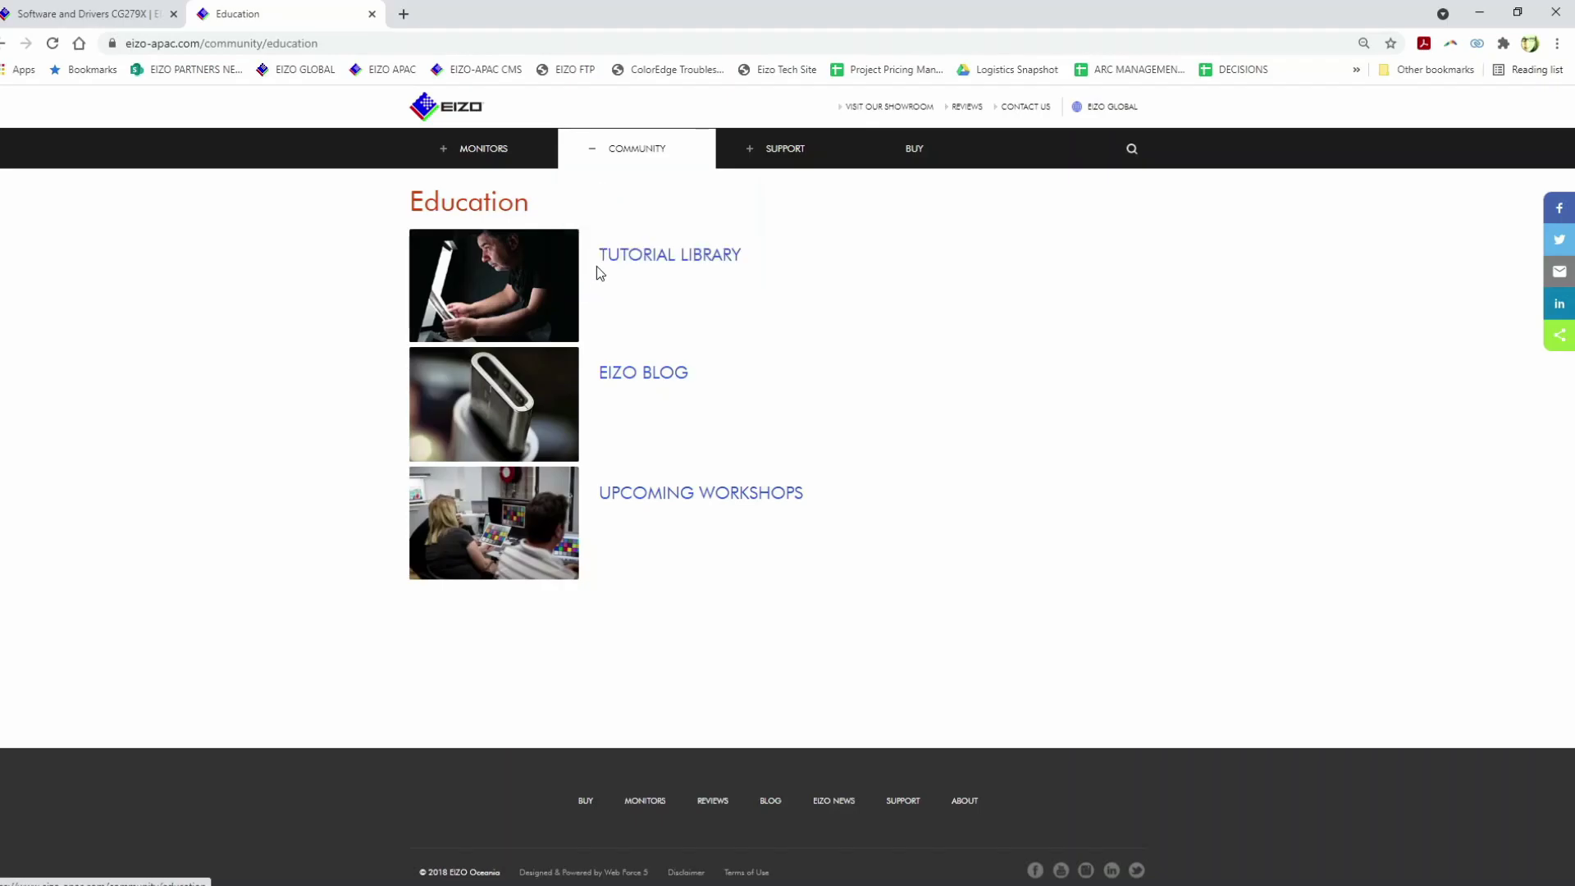
left_click(642, 264)
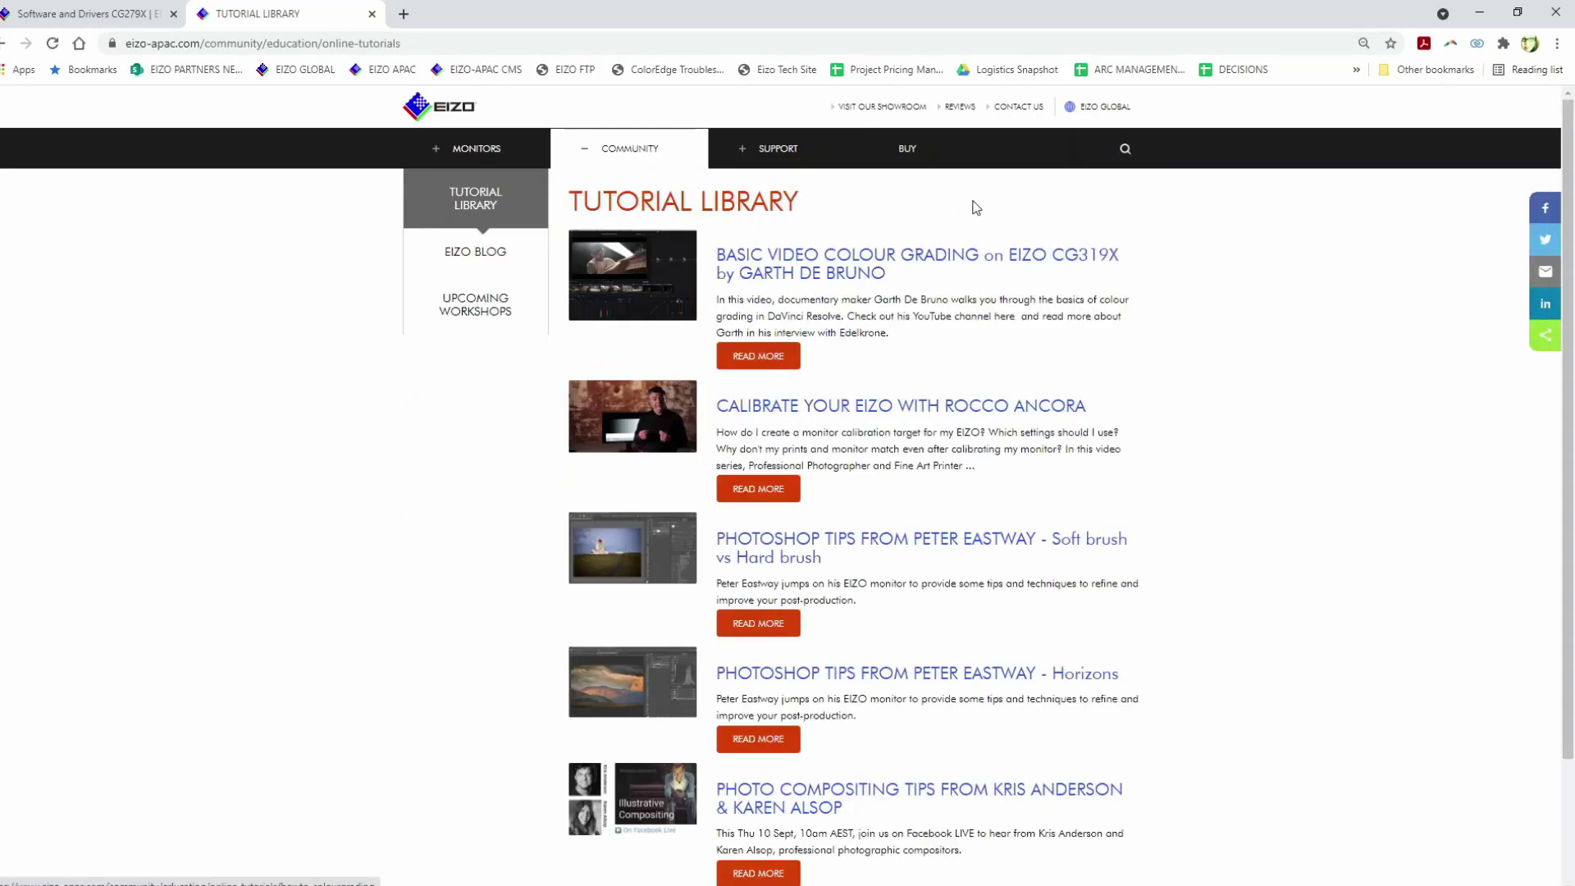
Step: Open the tutorial on calibrating an EIZO monitor and look through its three-part video series
left_click(933, 408)
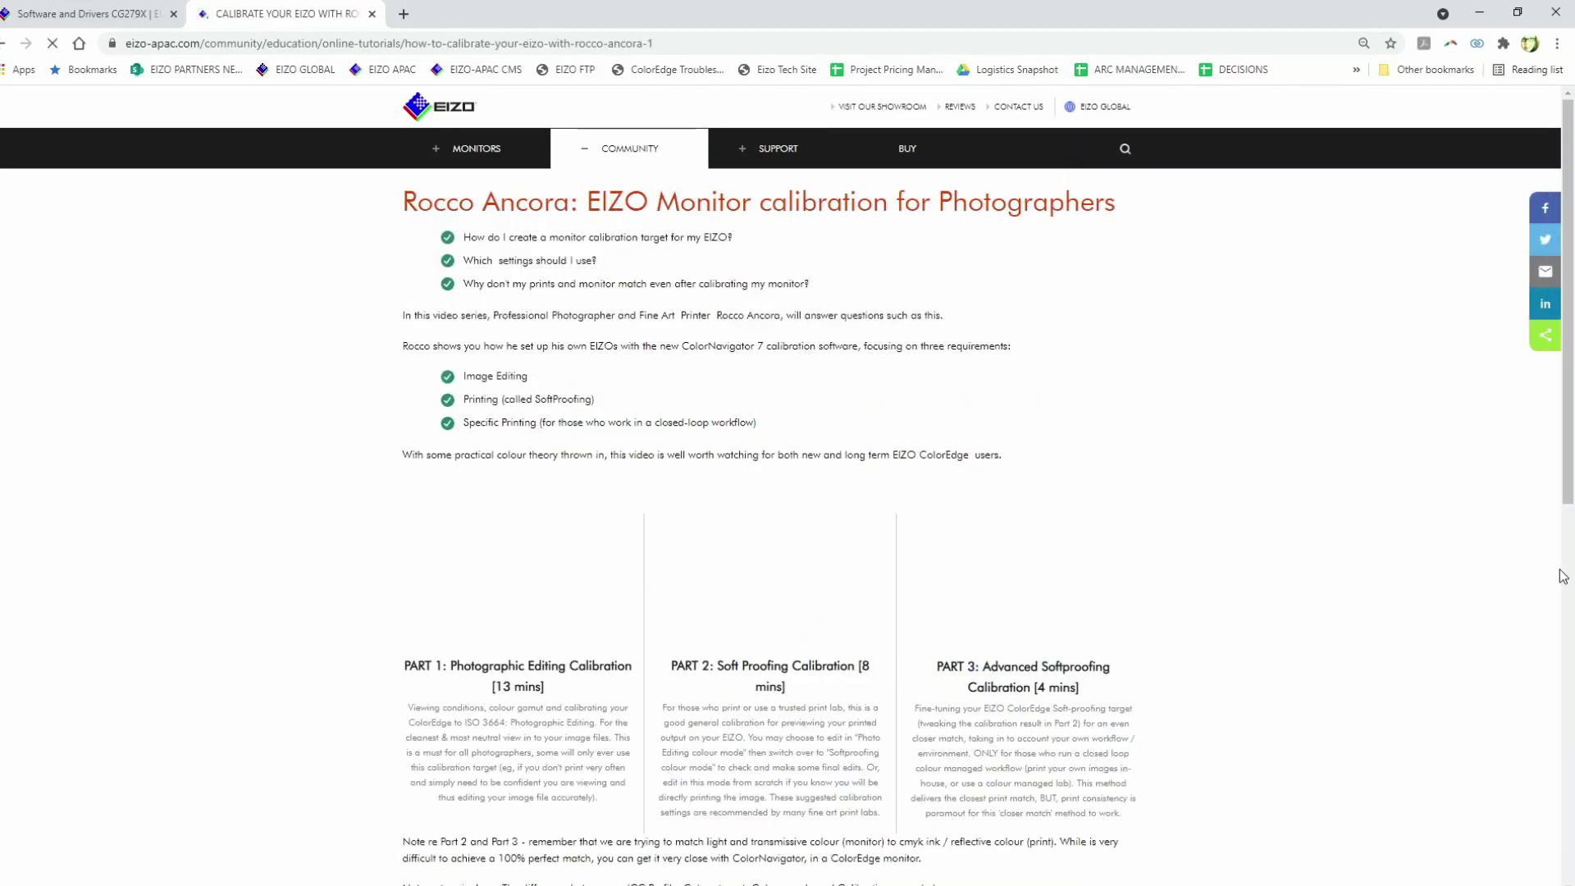
scroll(1358, 445, "down", 2)
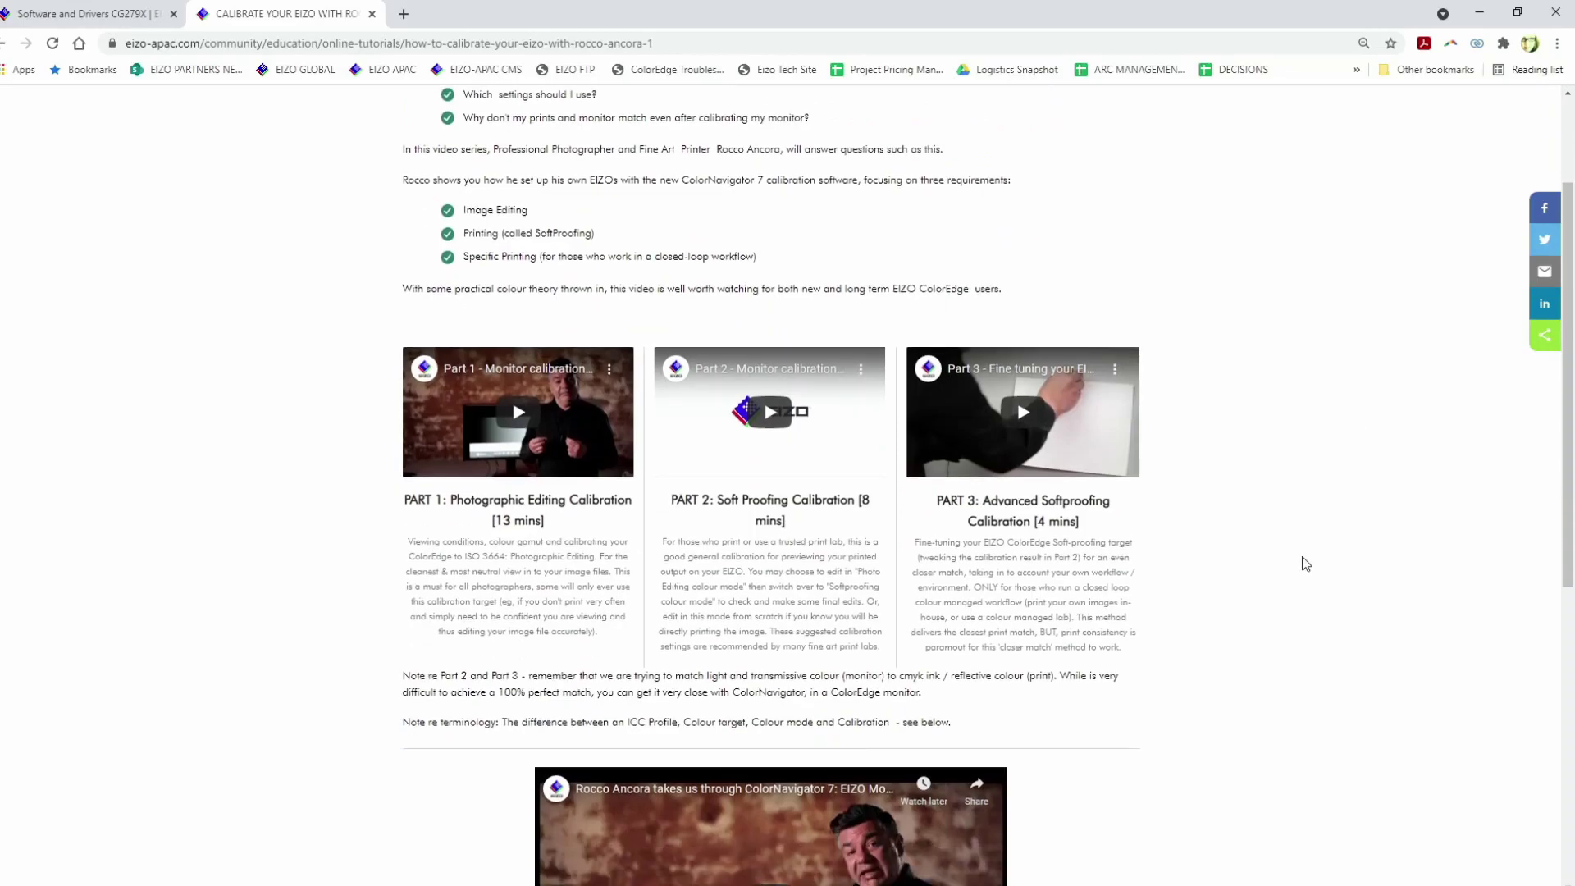
scroll(1308, 558, "down", 1)
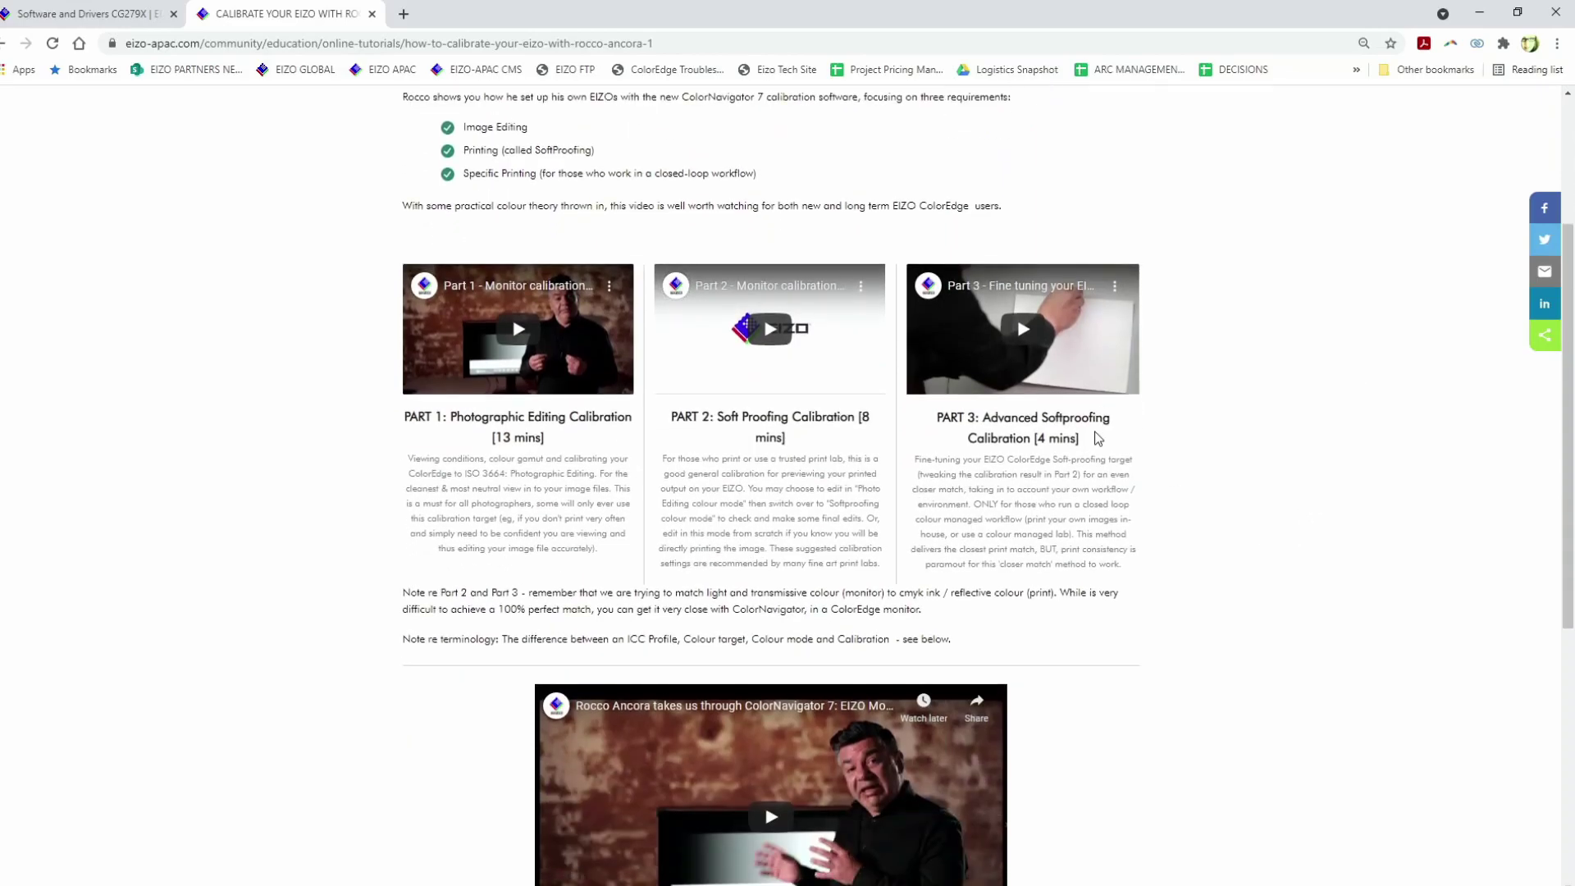